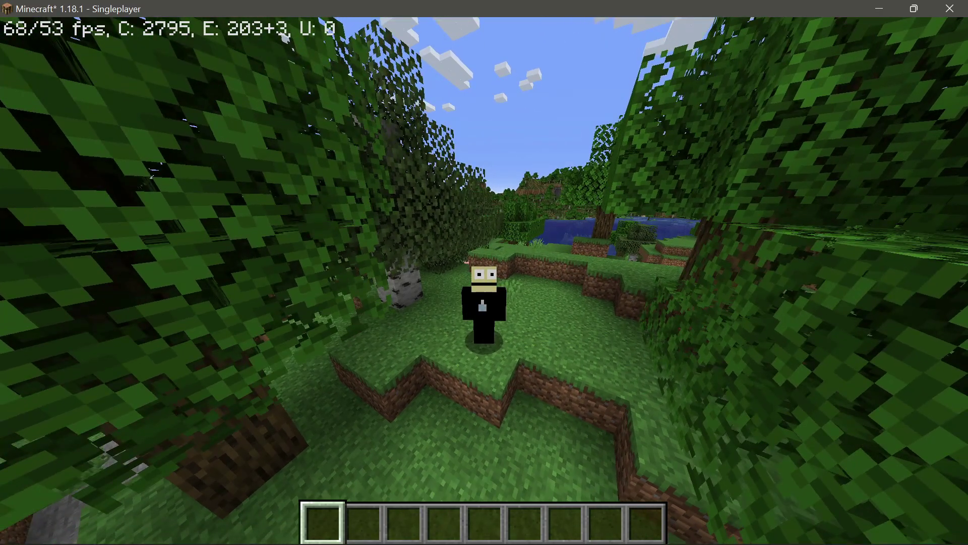
# Step: Pause the game and go to Options > Video Settings, showing Fancy graphics and 32-chunk render distance
pyautogui.press('Escape')
pyautogui.click(411, 362)
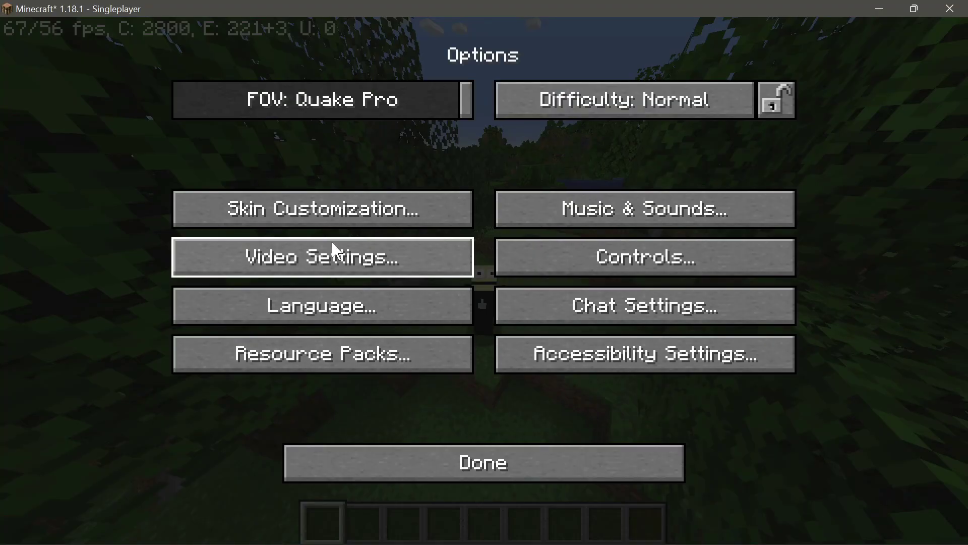
pyautogui.click(335, 255)
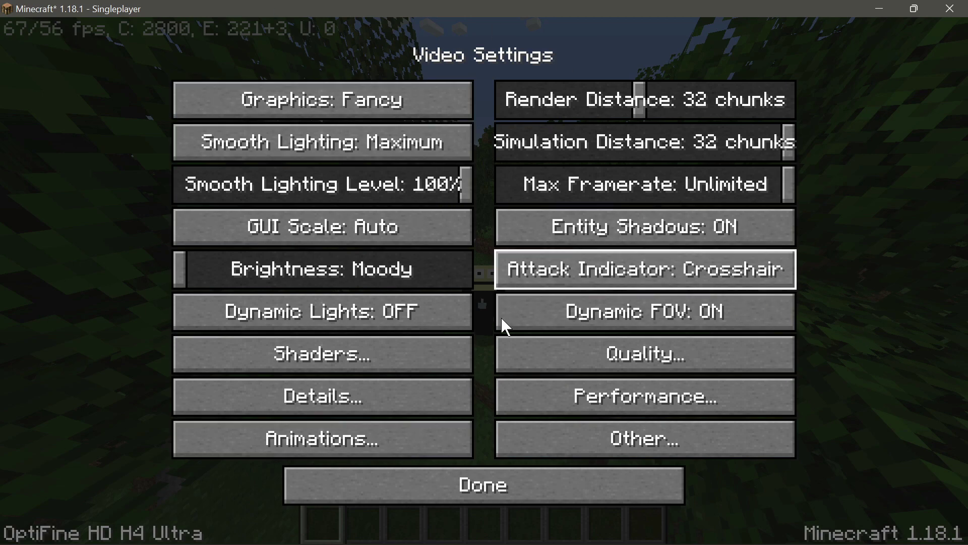
pyautogui.moveTo(473, 329)
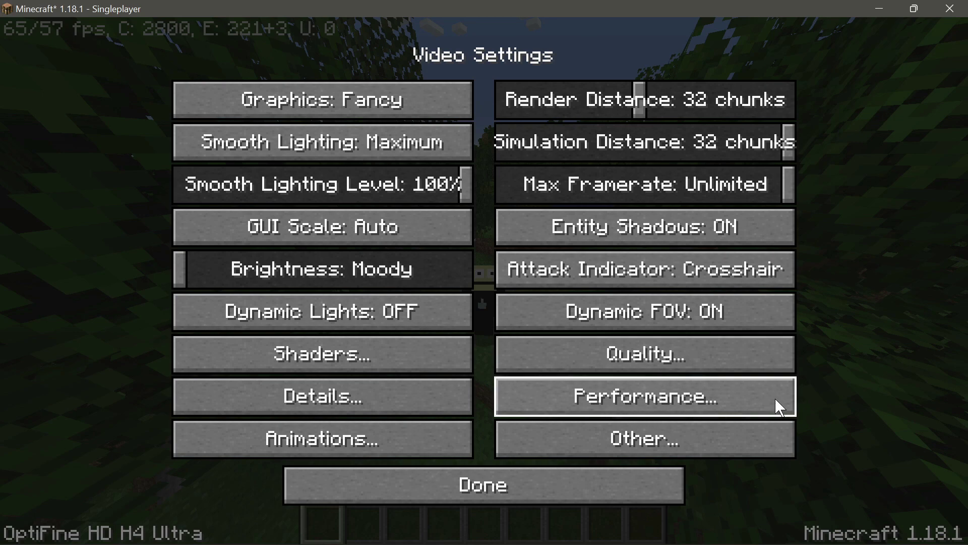
# Step: Look over the Performance settings, then reset video settings to defaults from the Other page
pyautogui.click(706, 409)
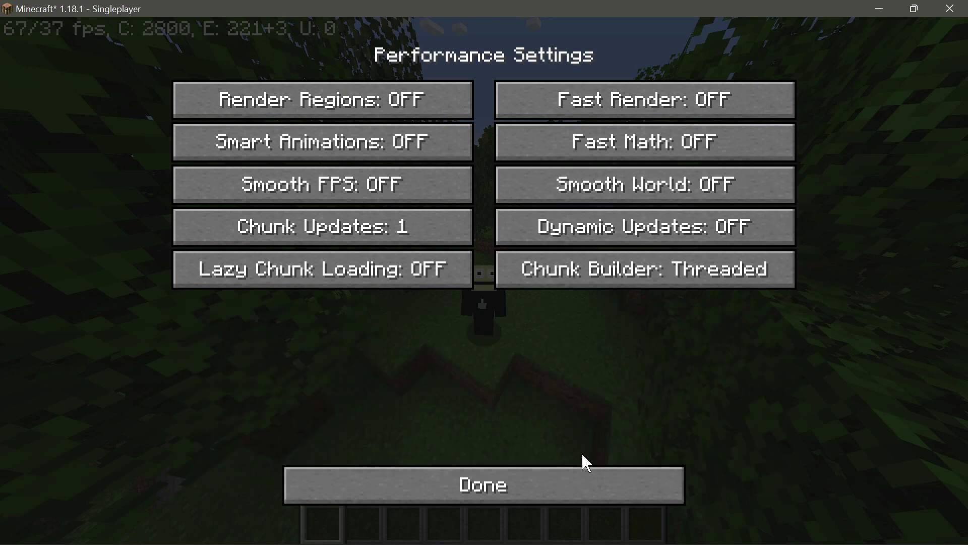
pyautogui.click(576, 480)
pyautogui.click(615, 442)
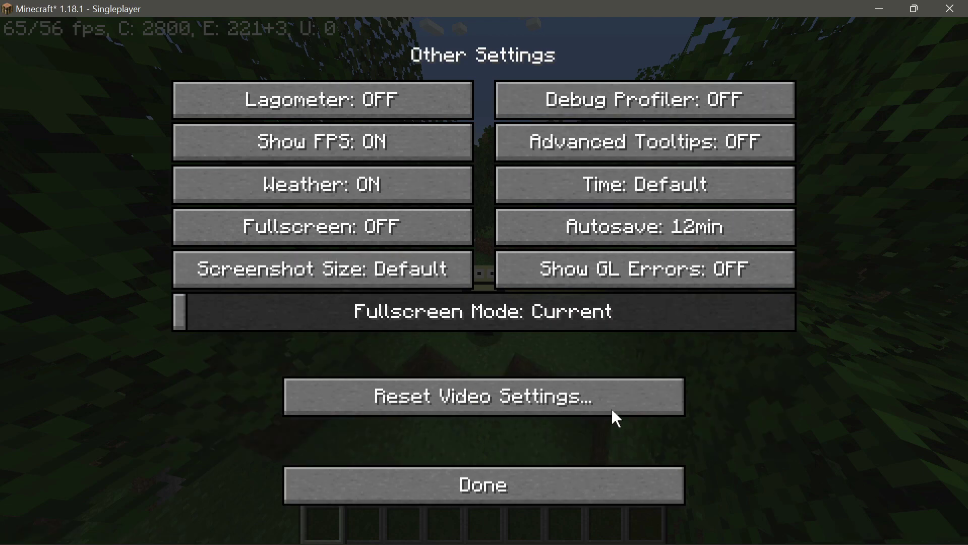
pyautogui.click(497, 396)
pyautogui.click(409, 325)
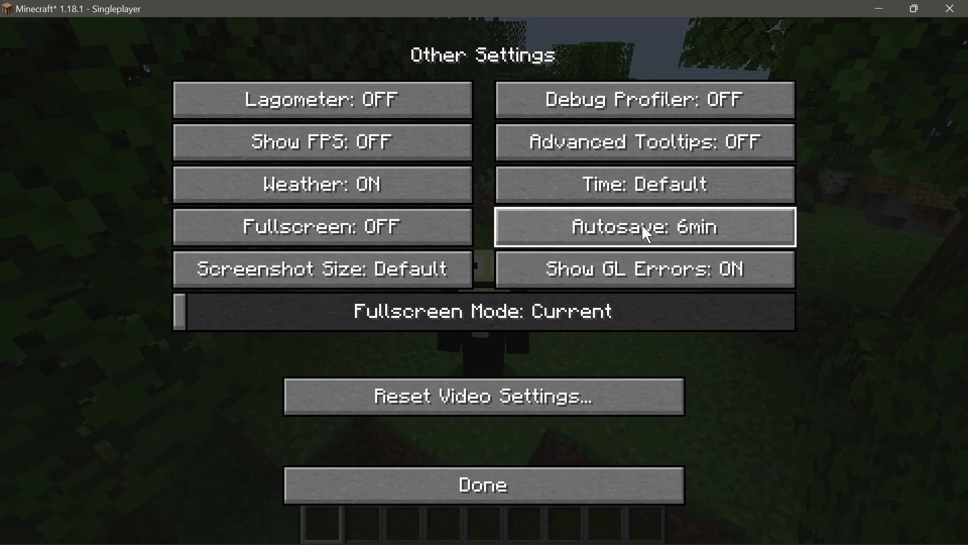
# Step: Set Autosave to 12min, Show GL Errors to OFF and Show FPS to ON
pyautogui.click(661, 233)
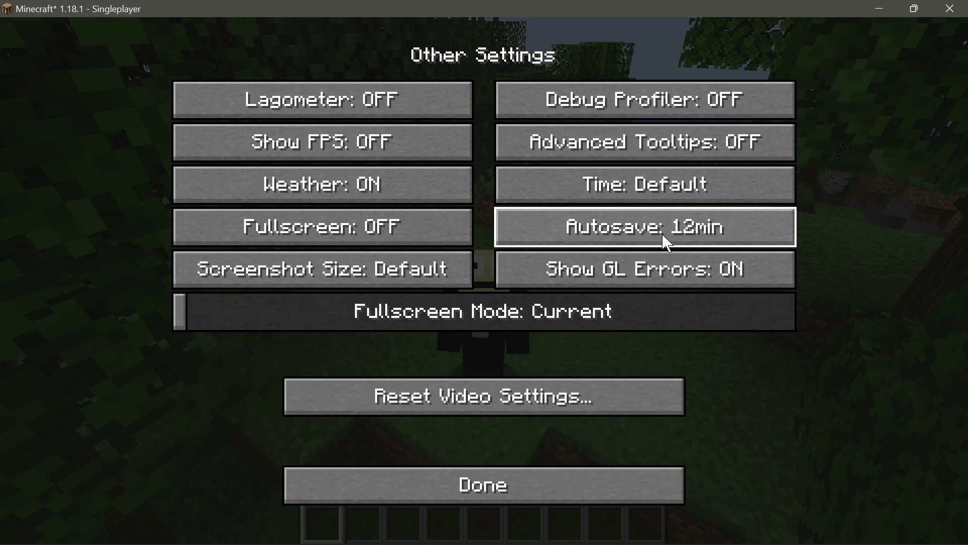
pyautogui.click(655, 279)
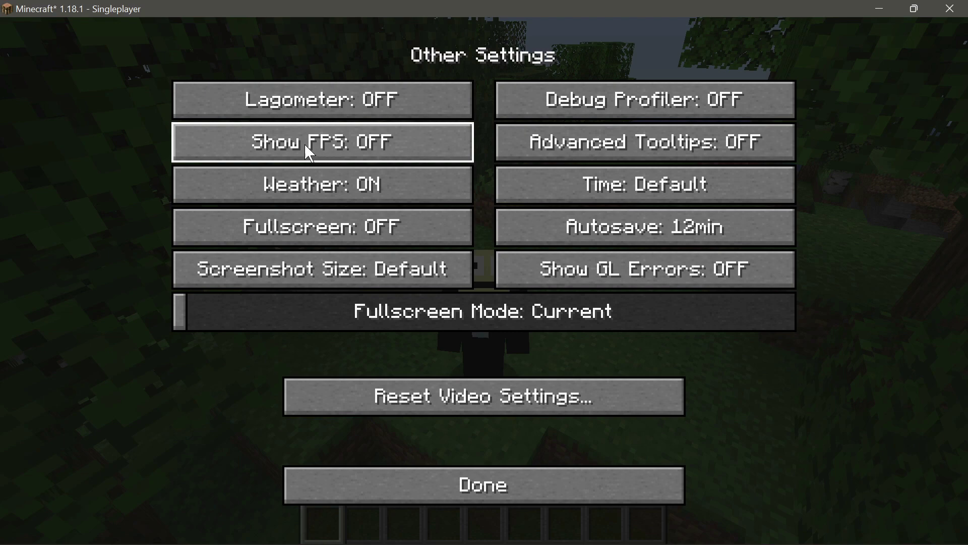
pyautogui.click(363, 147)
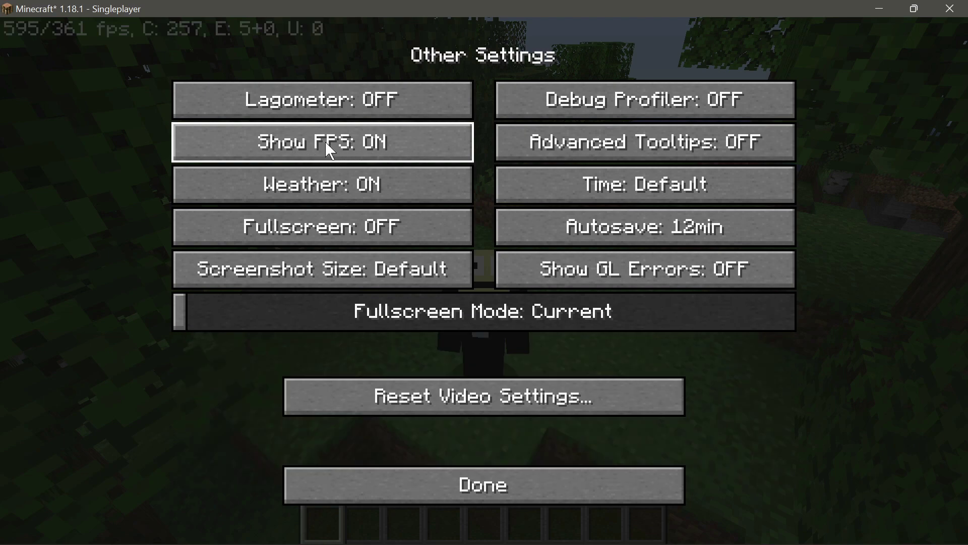
# Step: Back on Video Settings, set Render and Simulation Distance to 32 chunks and Brightness to Bright
pyautogui.click(459, 486)
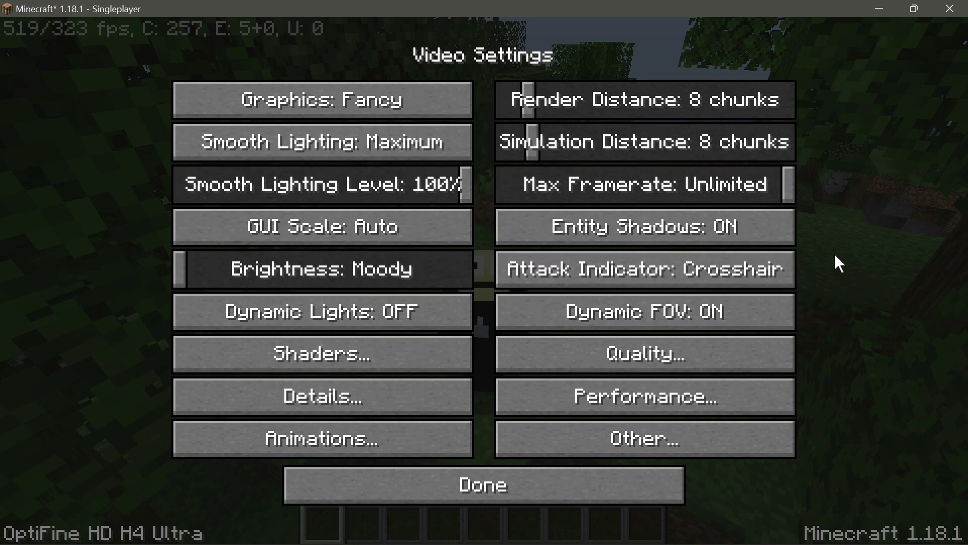
pyautogui.moveTo(608, 116)
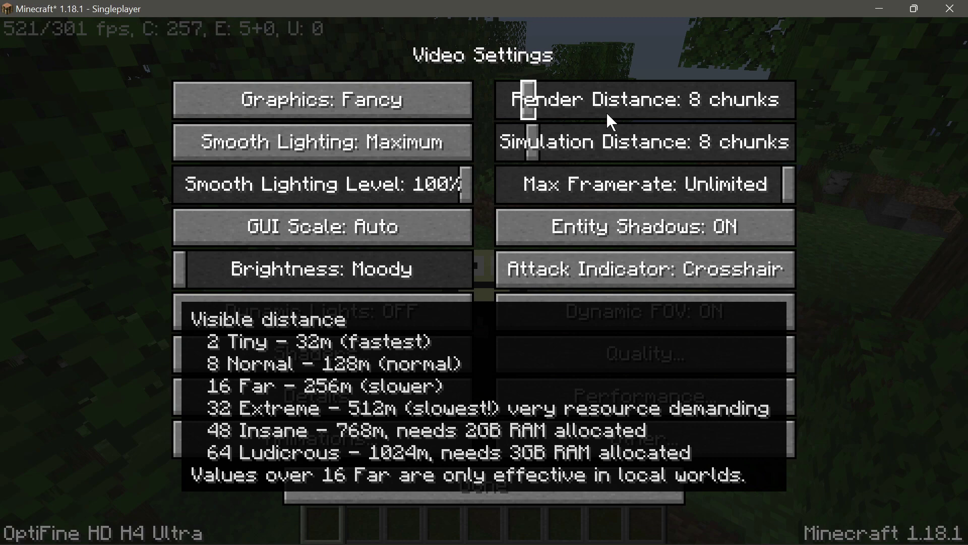
pyautogui.moveTo(534, 101); pyautogui.dragTo(681, 106)
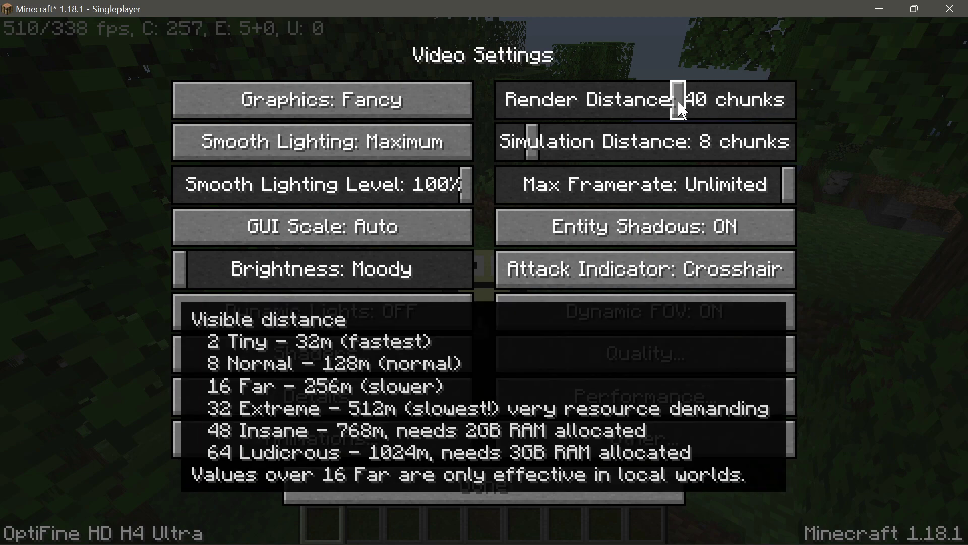
pyautogui.moveTo(681, 110); pyautogui.dragTo(645, 109)
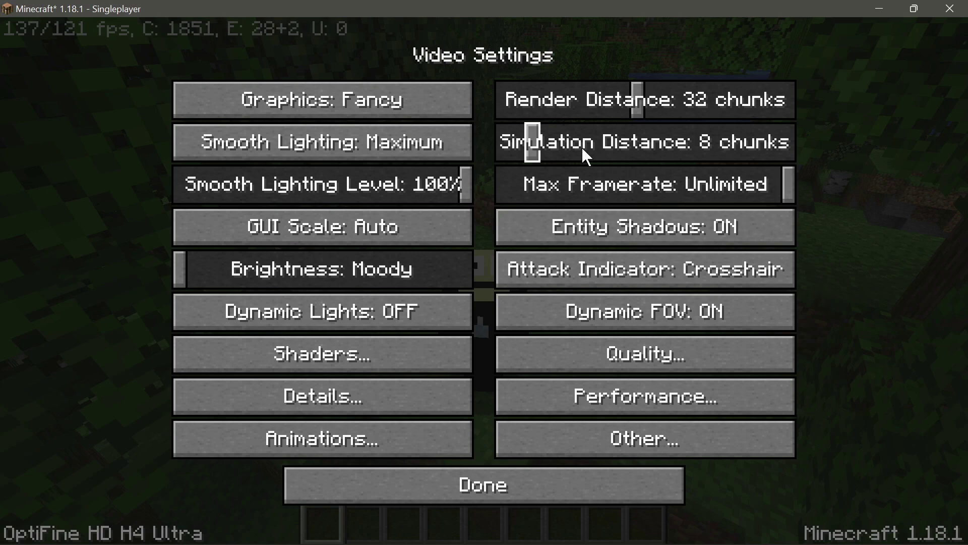
pyautogui.moveTo(532, 153); pyautogui.dragTo(830, 138)
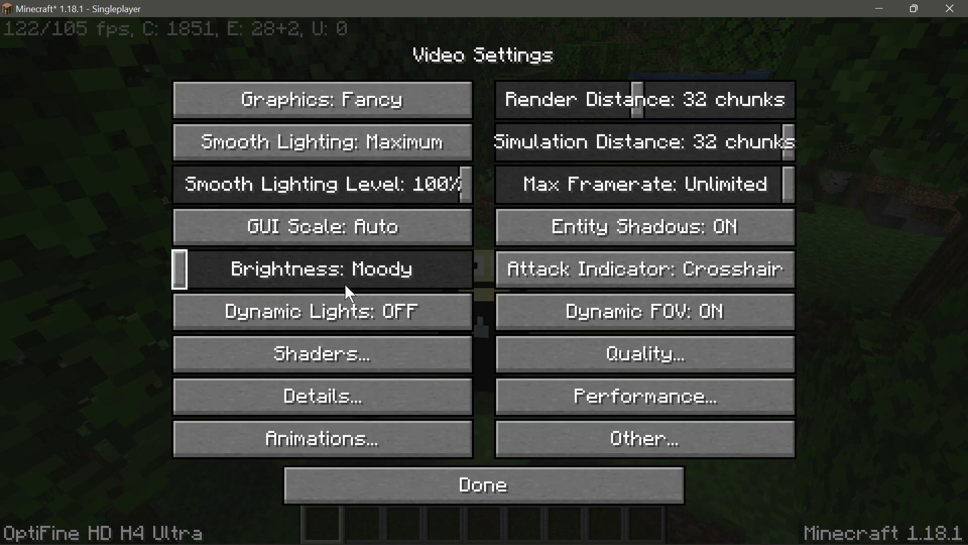
pyautogui.moveTo(361, 271); pyautogui.dragTo(482, 272)
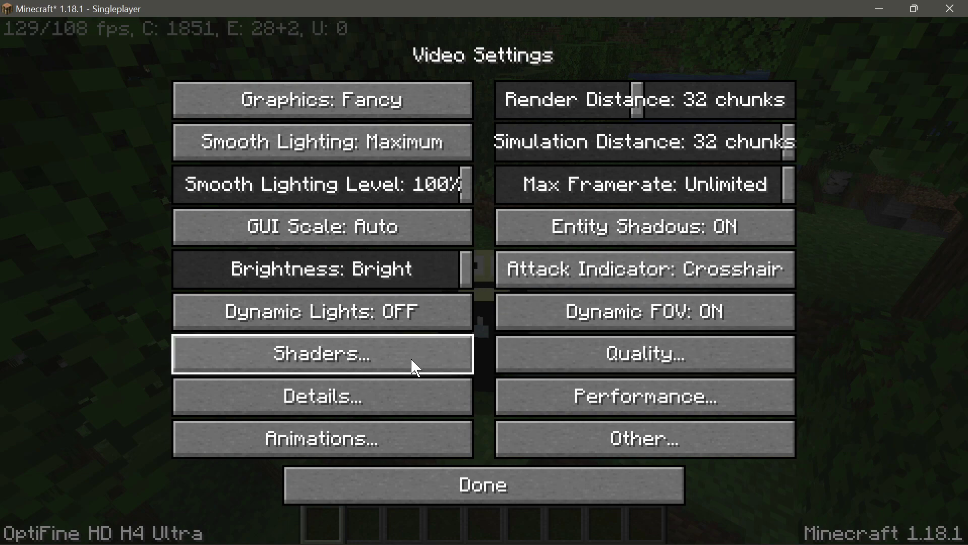
# Step: In Detail Settings, raise Entity Distance to 500% and Biome Blend to 15x15 (Maximum)
pyautogui.click(412, 397)
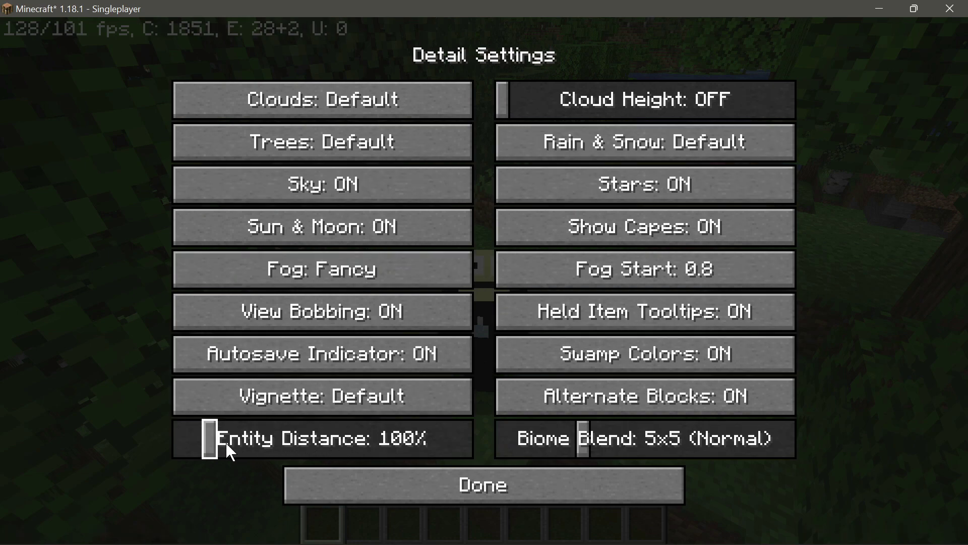
pyautogui.moveTo(212, 450); pyautogui.dragTo(473, 440)
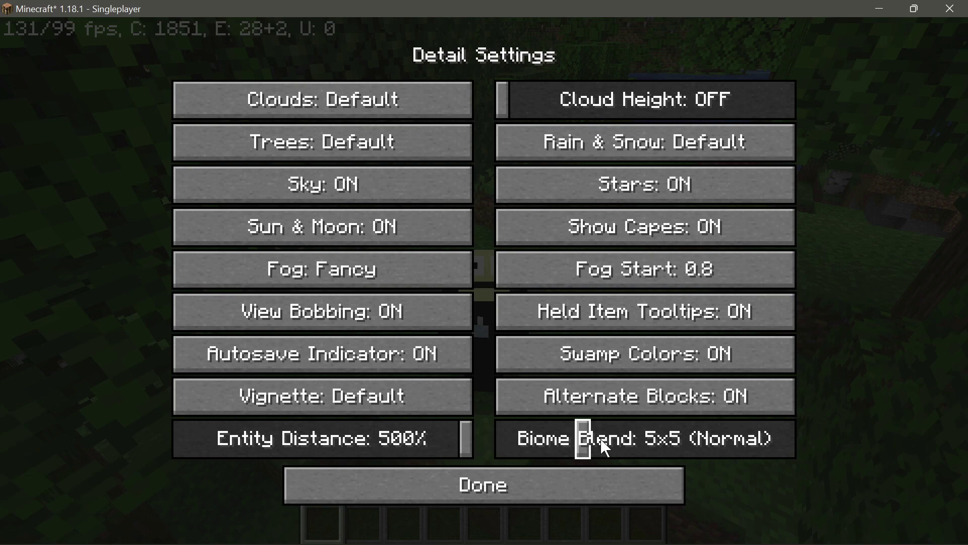
pyautogui.moveTo(587, 439); pyautogui.dragTo(857, 435)
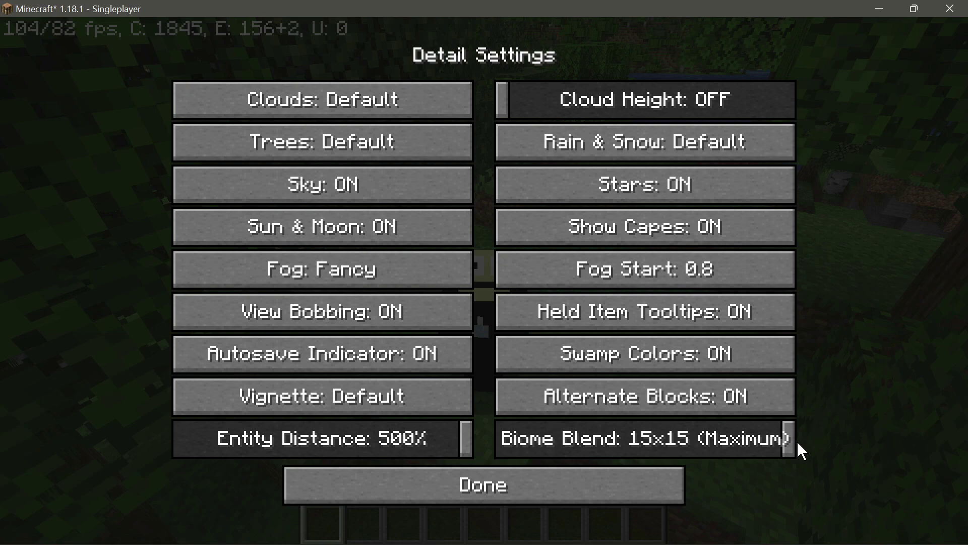
# Step: Back out to Options, widen the FOV slider to Quake Pro, and close the options
pyautogui.click(535, 484)
pyautogui.click(525, 483)
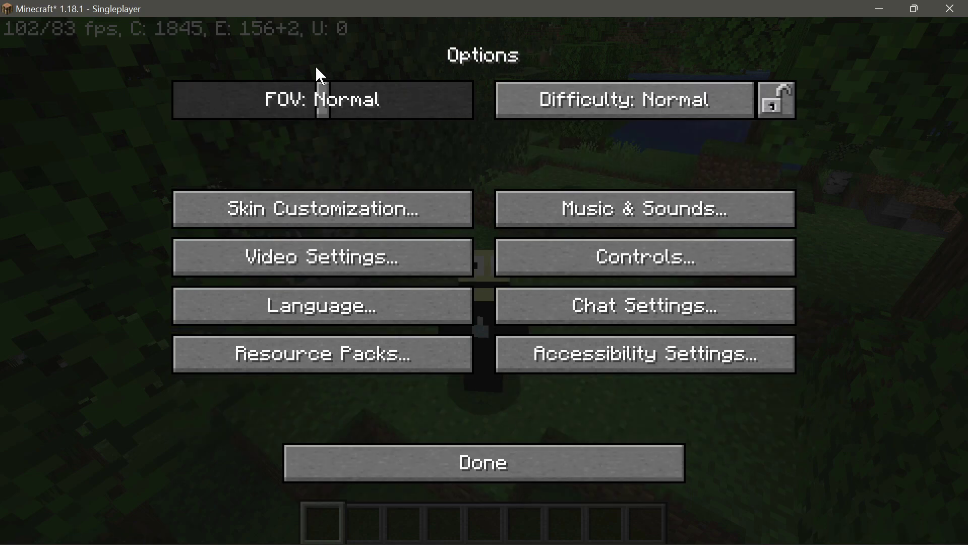
pyautogui.moveTo(318, 101); pyautogui.dragTo(543, 119)
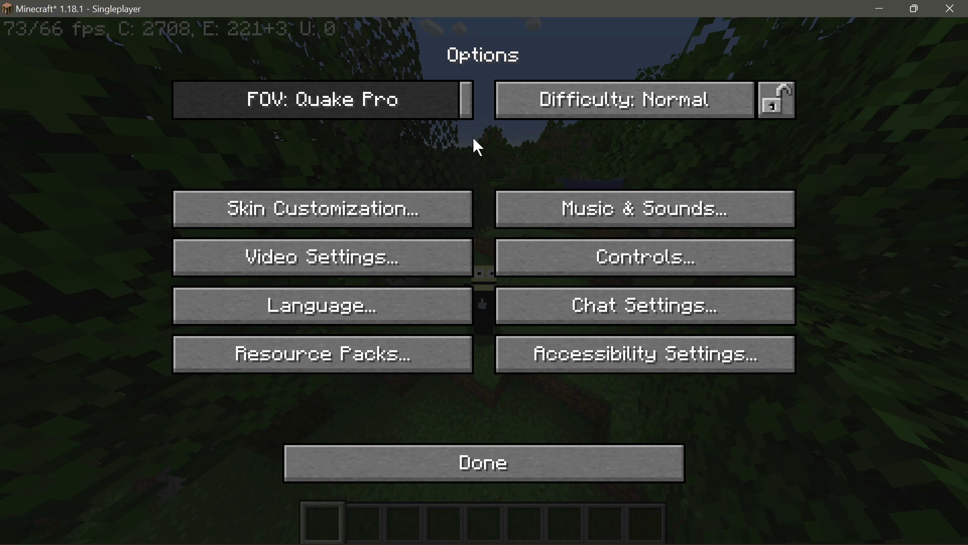
pyautogui.moveTo(472, 102)
pyautogui.mouseDown()
pyautogui.moveTo(284, 103)
pyautogui.moveTo(500, 101)
pyautogui.moveTo(470, 121)
pyautogui.mouseUp()
pyautogui.click(513, 457)
# Step: Resume play in first-person and walk through the forest past birch trees and a pig, then pause
pyautogui.press('Escape')
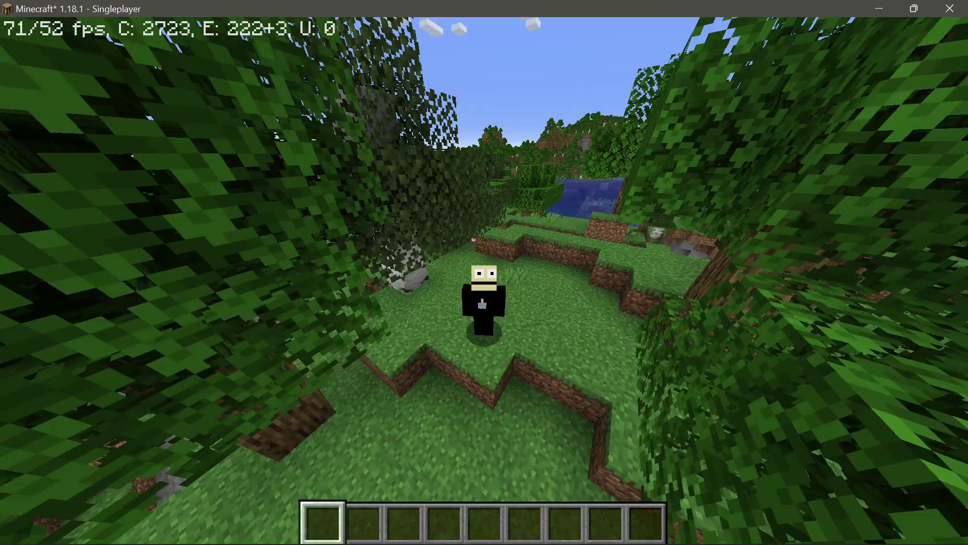
pyautogui.press('F5')
pyautogui.press('w')
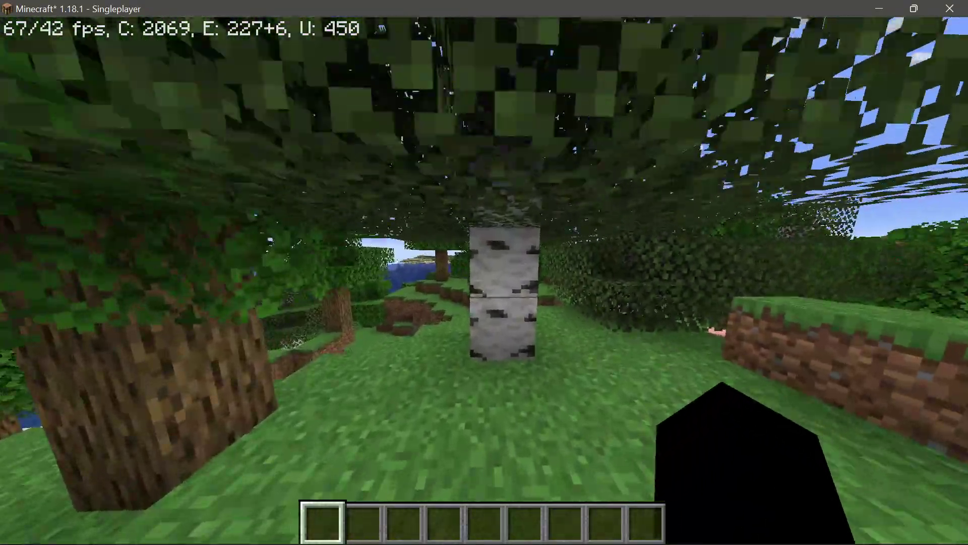
pyautogui.press('w')
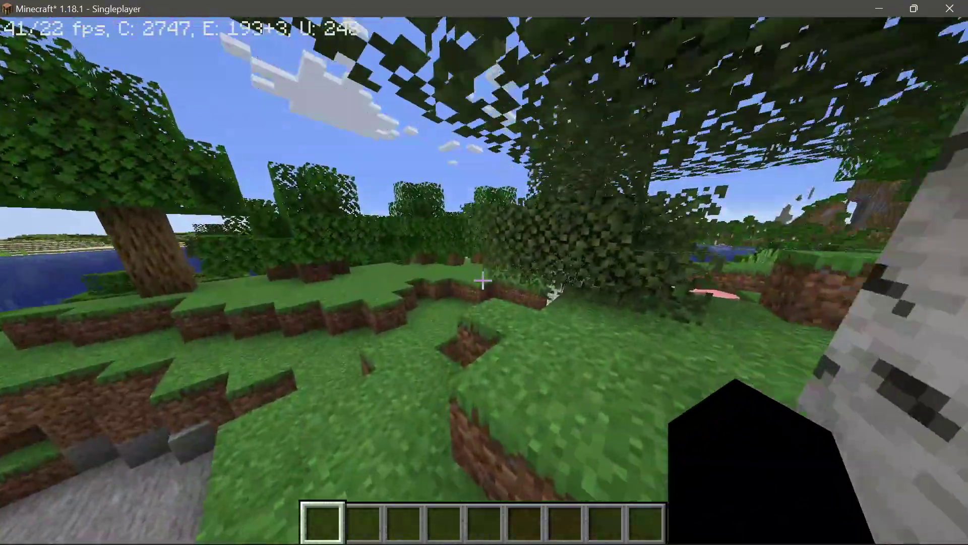
pyautogui.press('w')
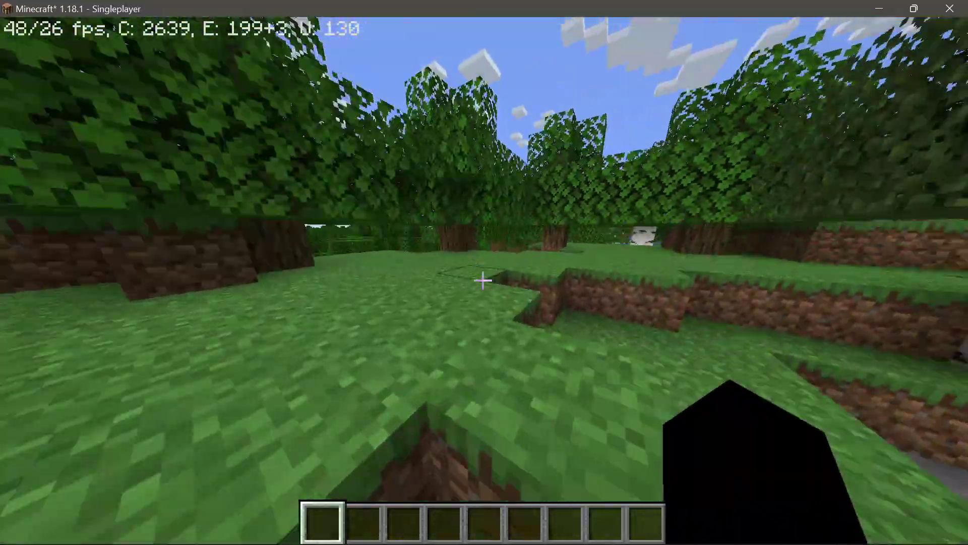
pyautogui.press('w')
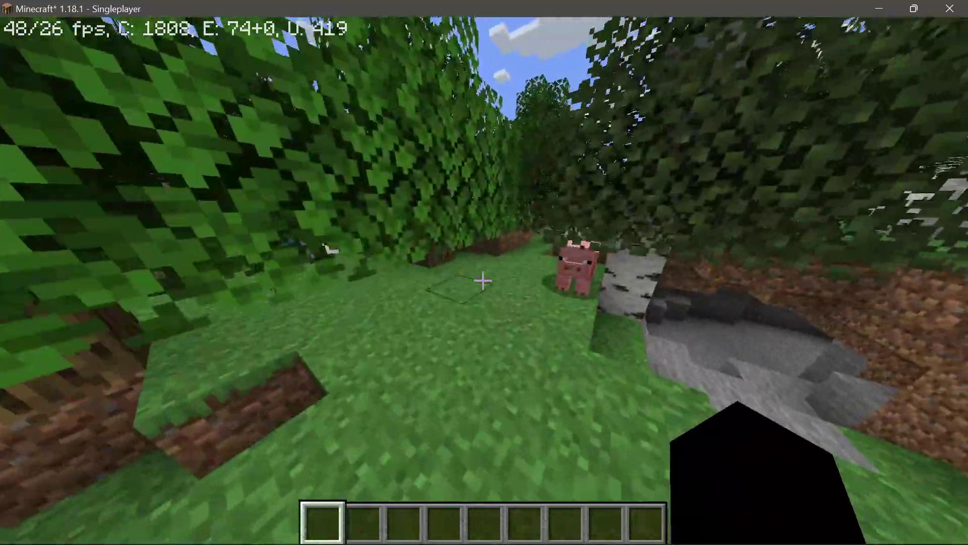
pyautogui.press('w')
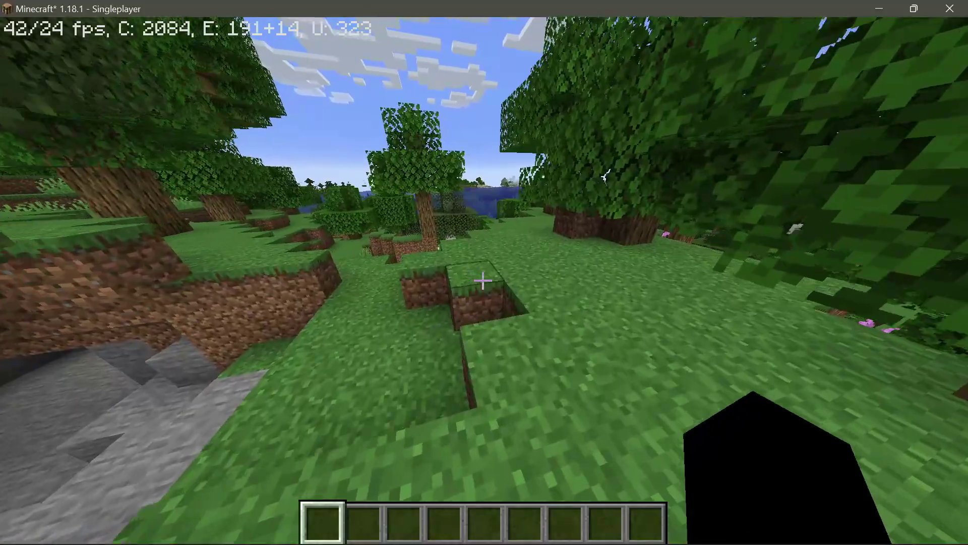
pyautogui.press('w')
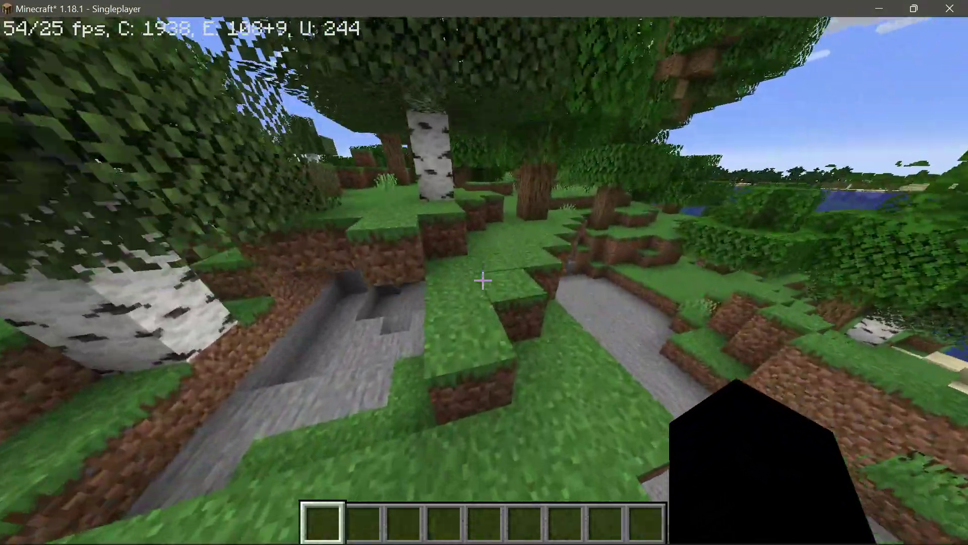
pyautogui.press('w')
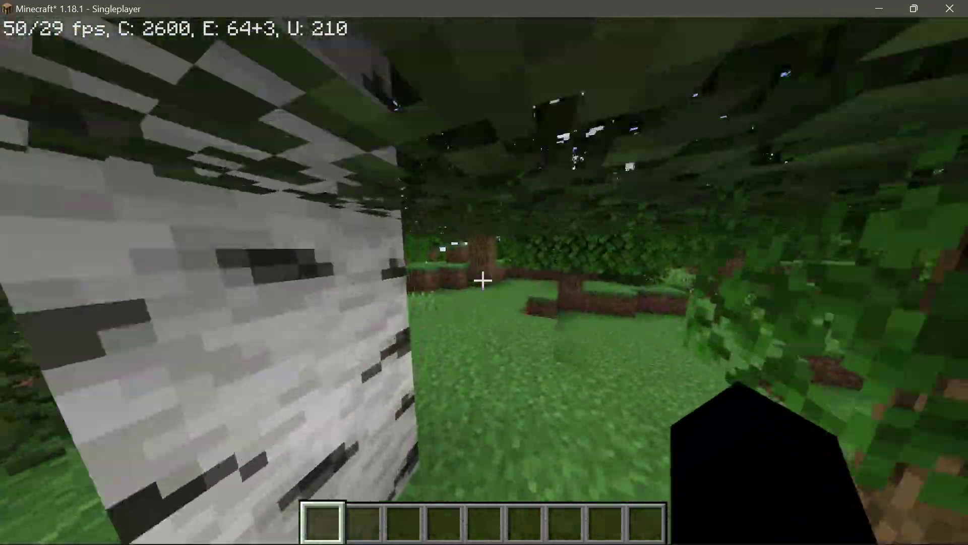
pyautogui.press('w')
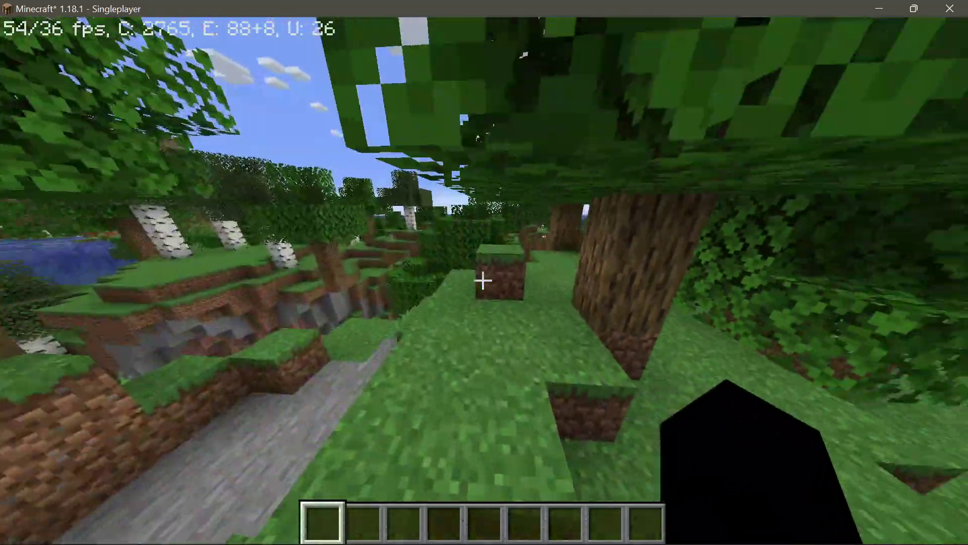
pyautogui.press('w')
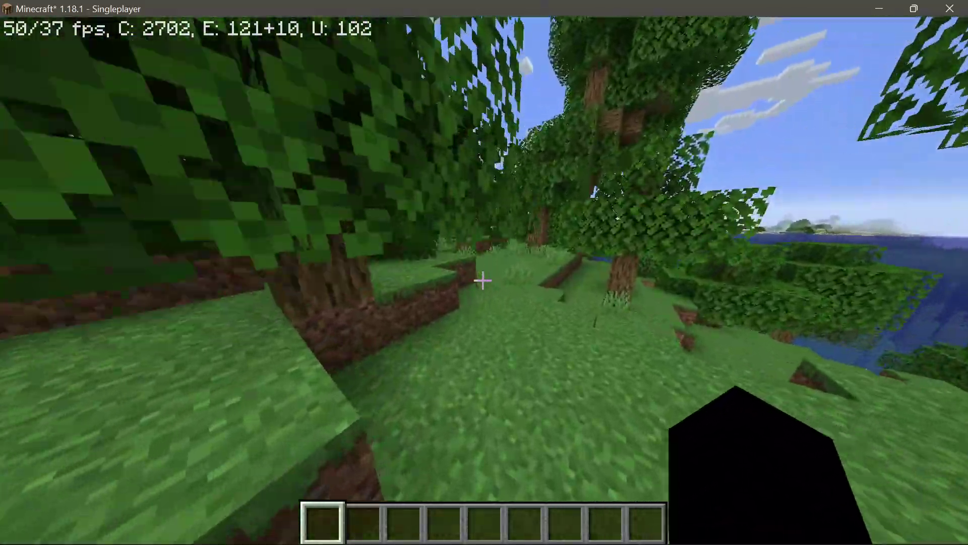
pyautogui.press('w')
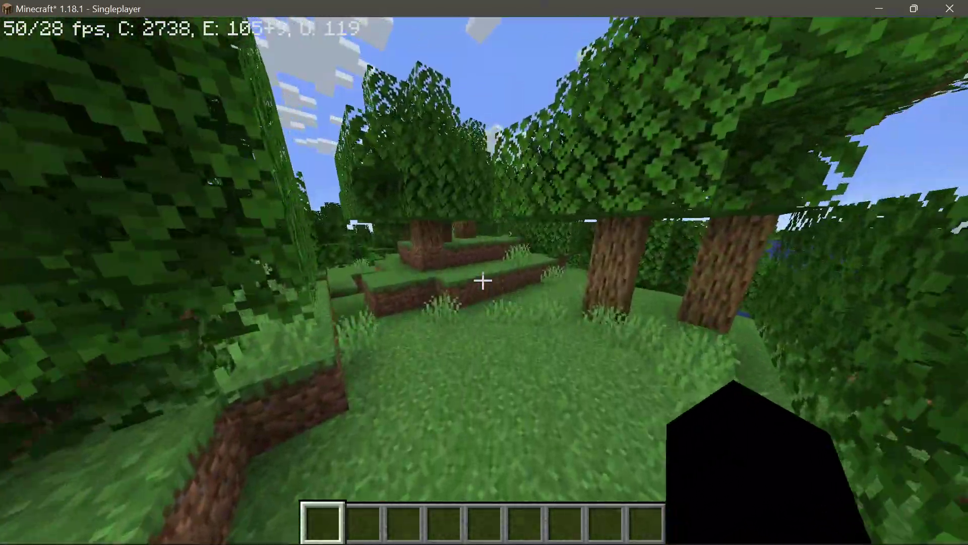
pyautogui.press('w')
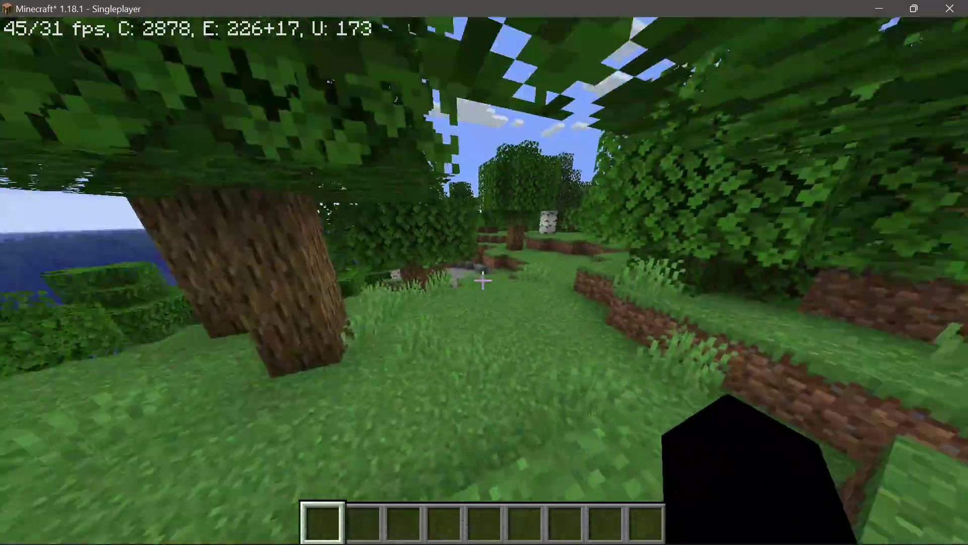
pyautogui.press('w')
pyautogui.press('Escape')
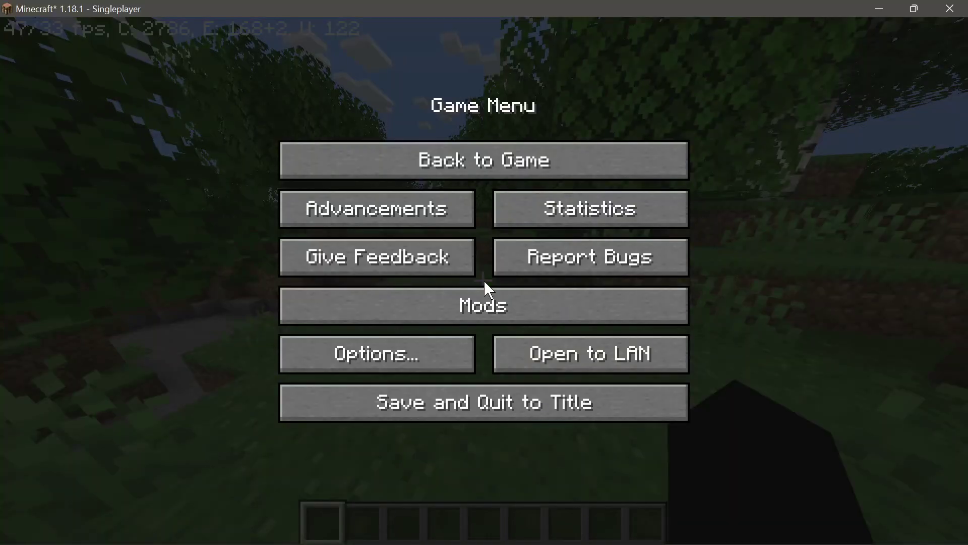
# Step: Check the Performance Settings page and the Render Regions explanation, then return to the game
pyautogui.click(407, 352)
pyautogui.click(323, 257)
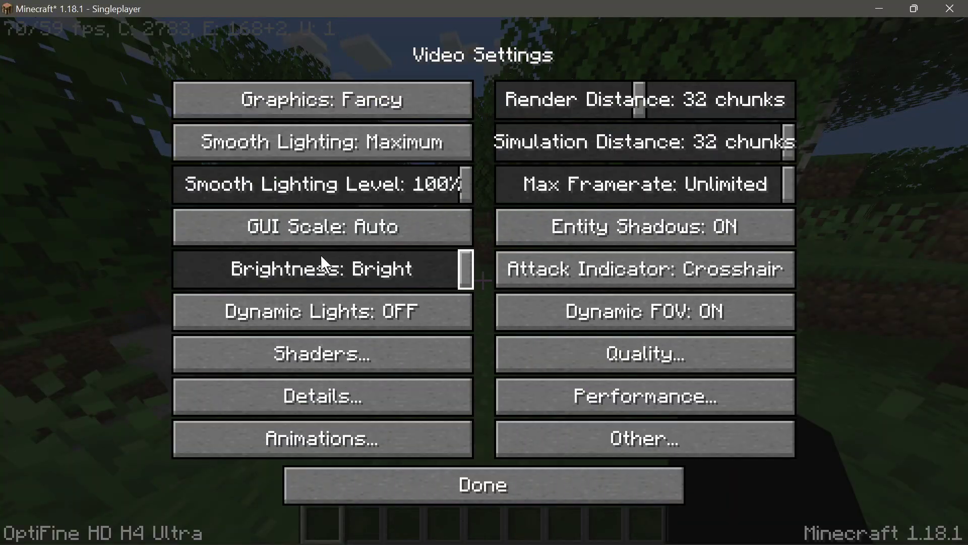
pyautogui.click(598, 405)
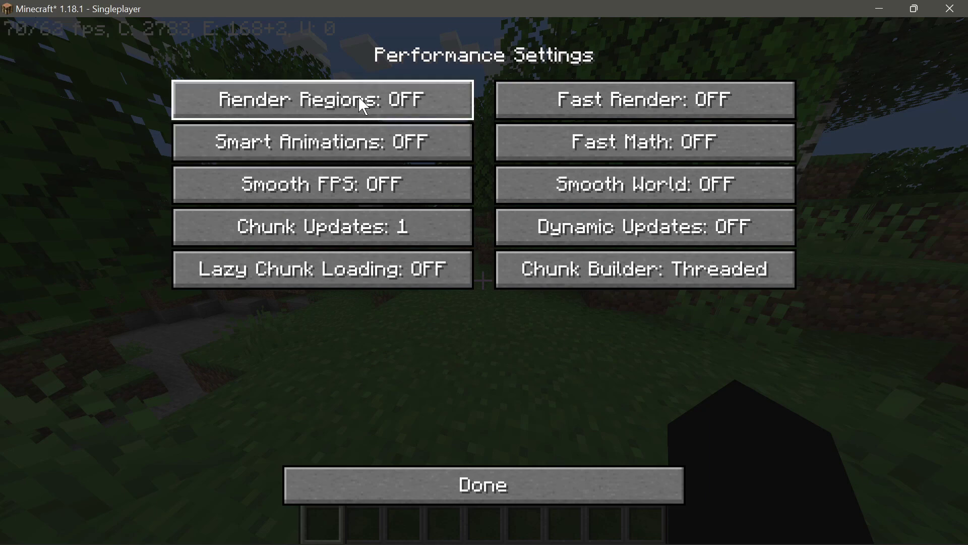
pyautogui.moveTo(418, 101)
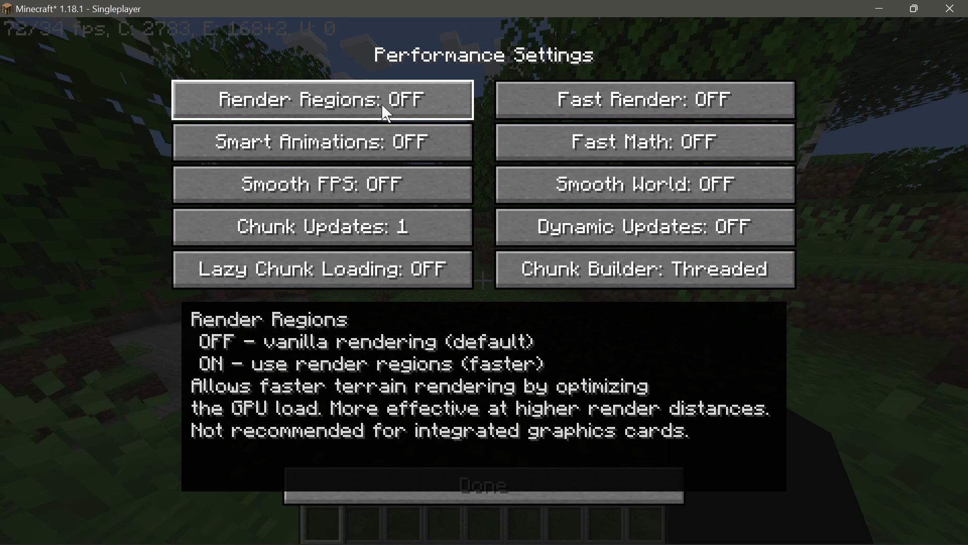
pyautogui.press('Escape')
# Step: Back up, then walk and turn along the forest's grassy paths watching the FPS counter, then pause
pyautogui.press('s')
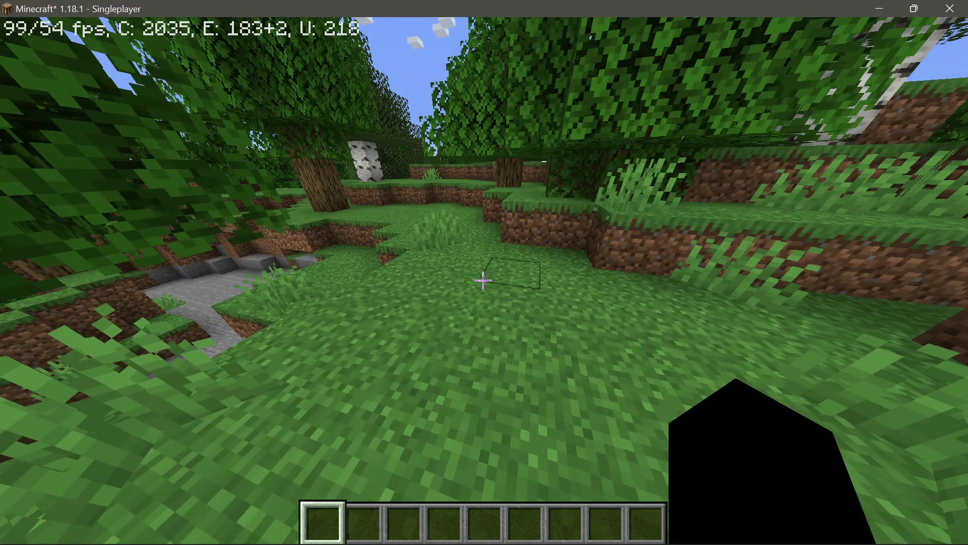
pyautogui.press('s')
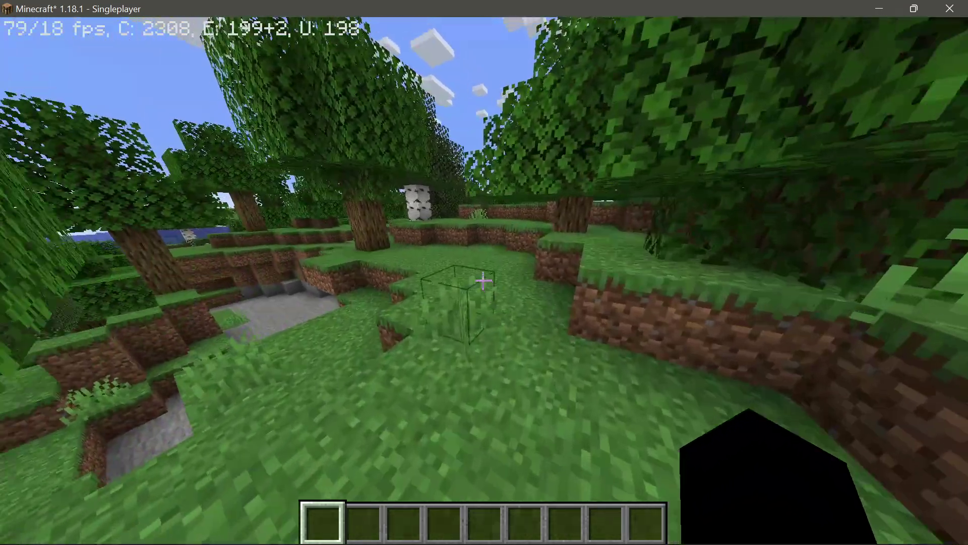
pyautogui.press('w')
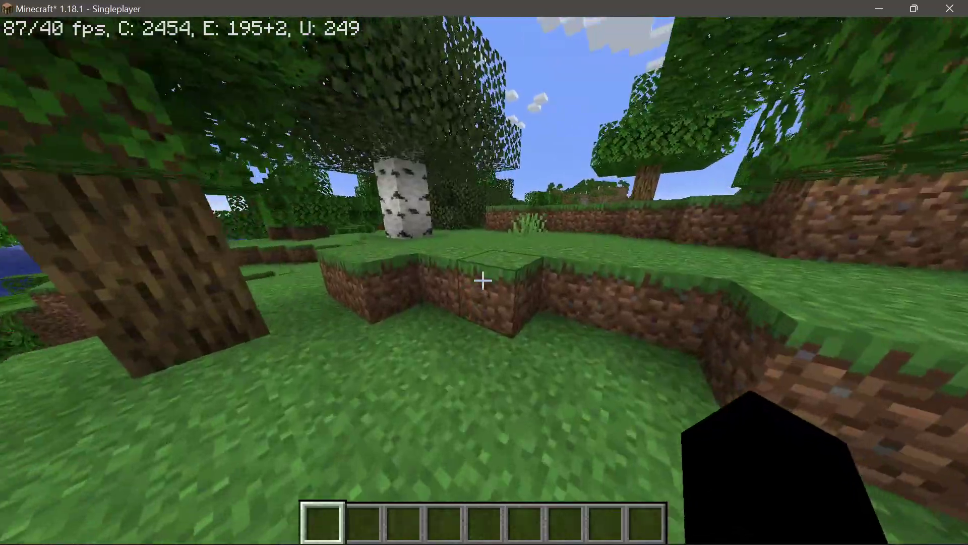
pyautogui.press('w')
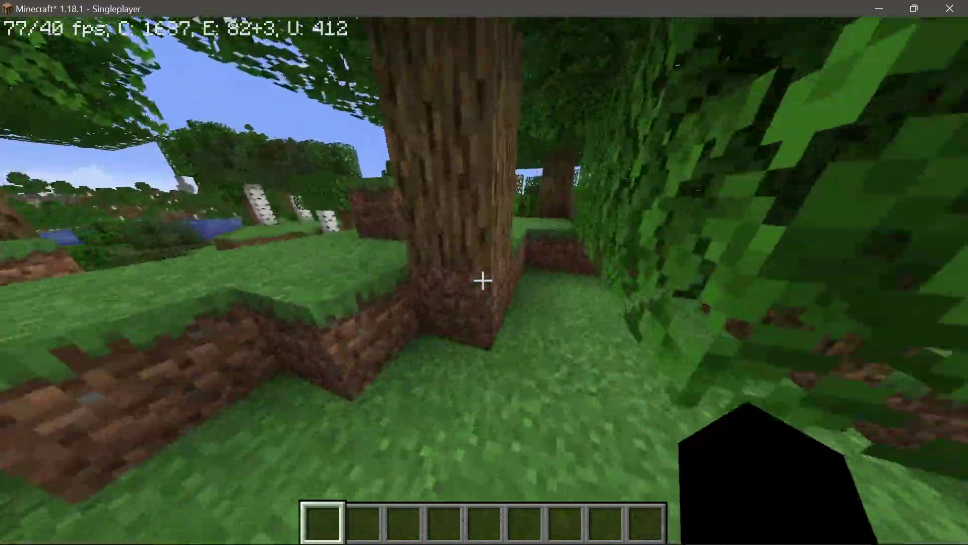
pyautogui.press('w')
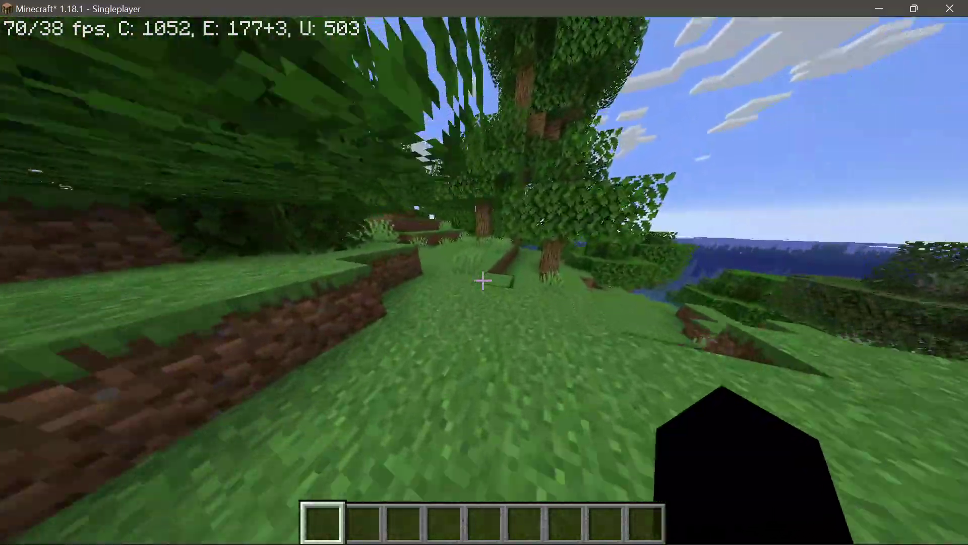
pyautogui.press('w')
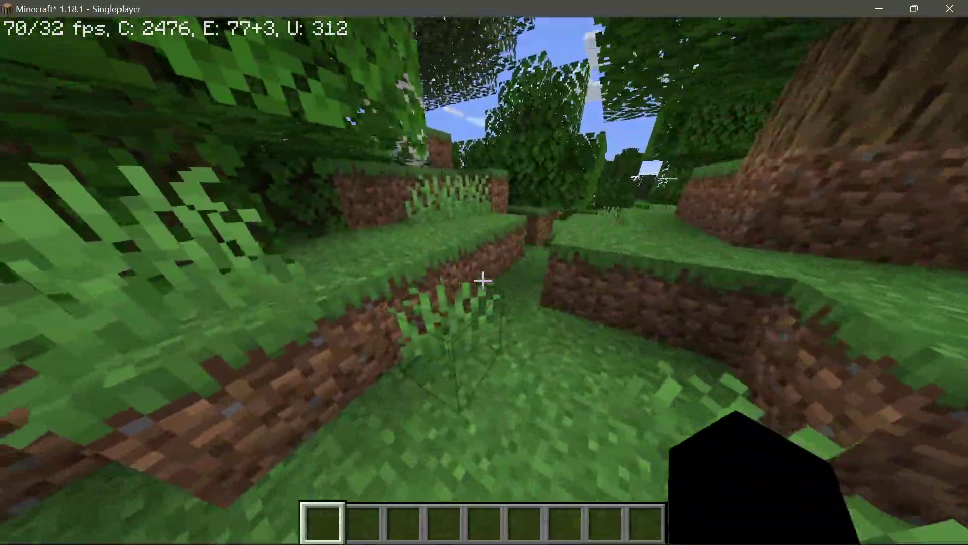
pyautogui.press('w')
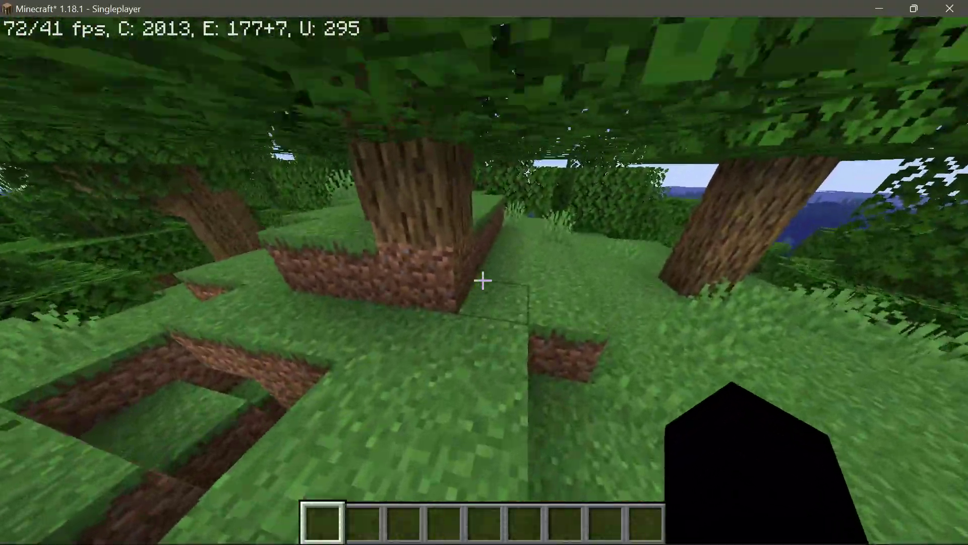
pyautogui.press('w')
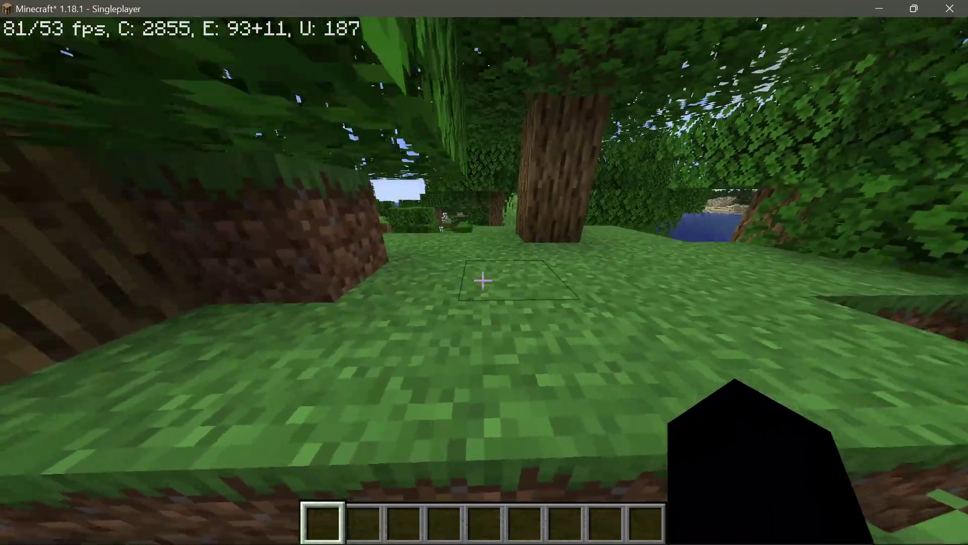
pyautogui.press('w')
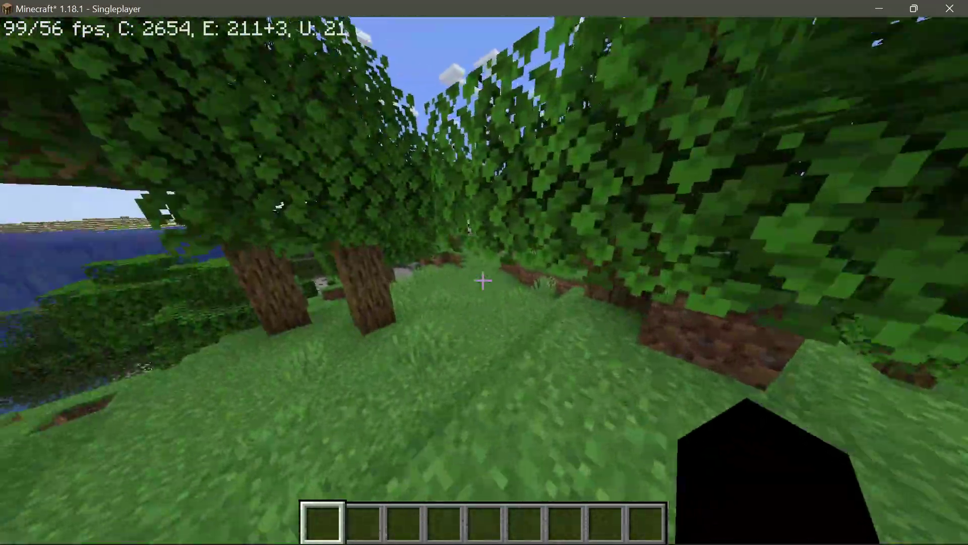
pyautogui.press('w')
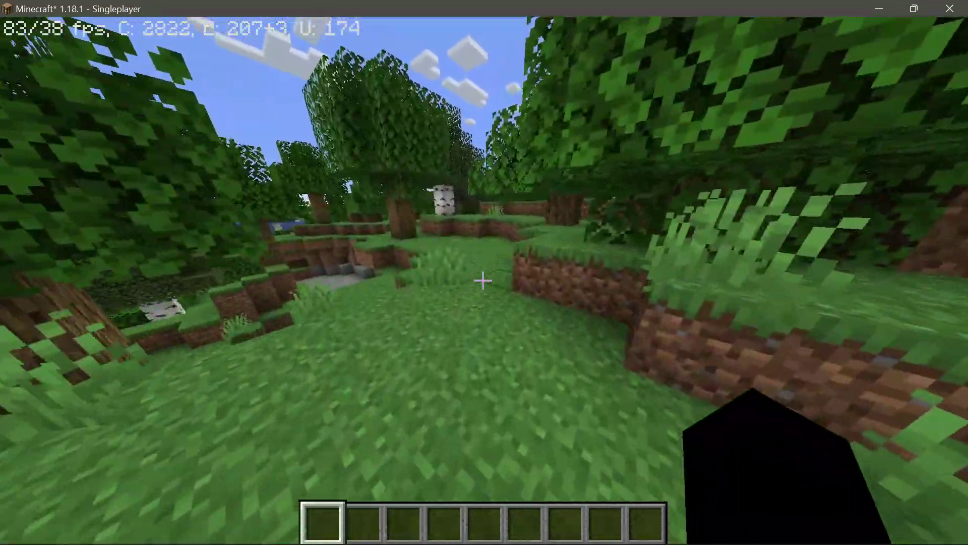
pyautogui.press('w')
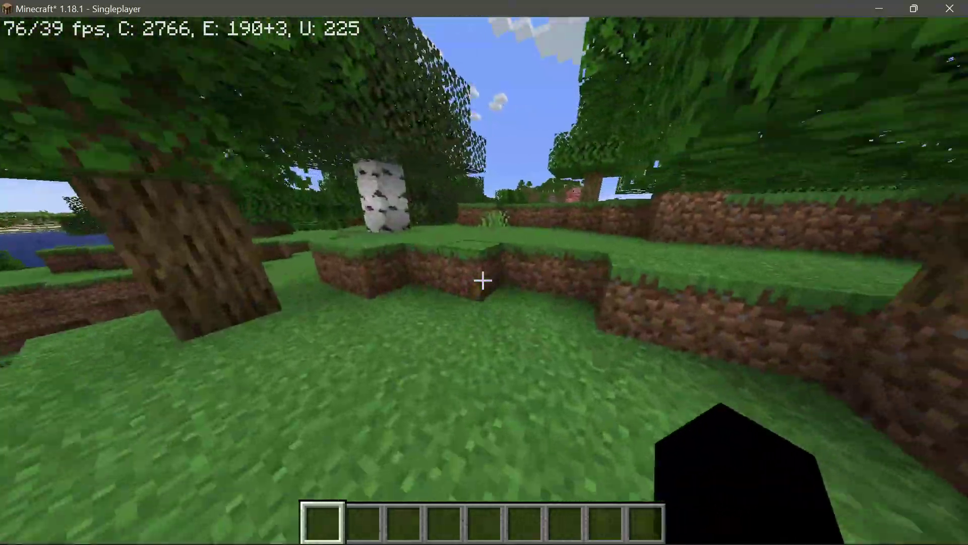
pyautogui.press('w')
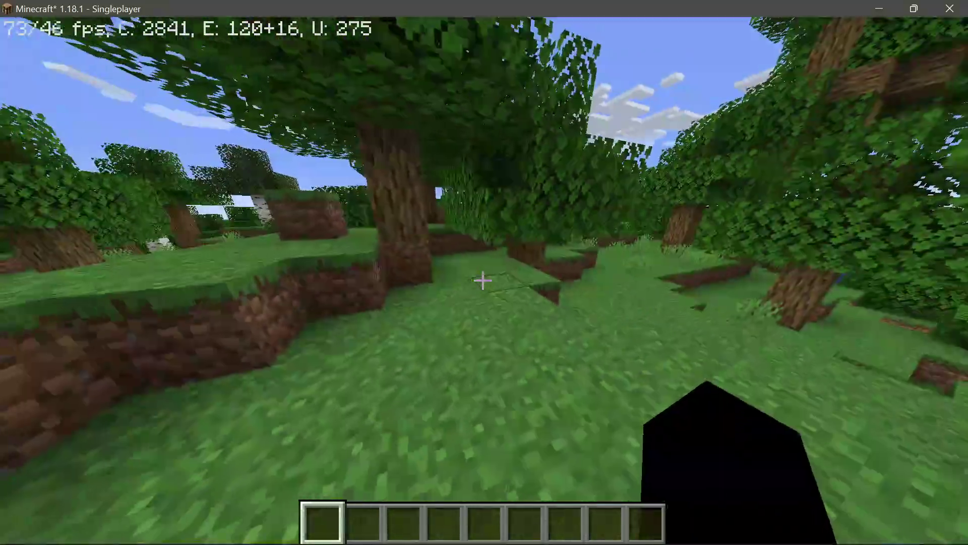
pyautogui.press('w')
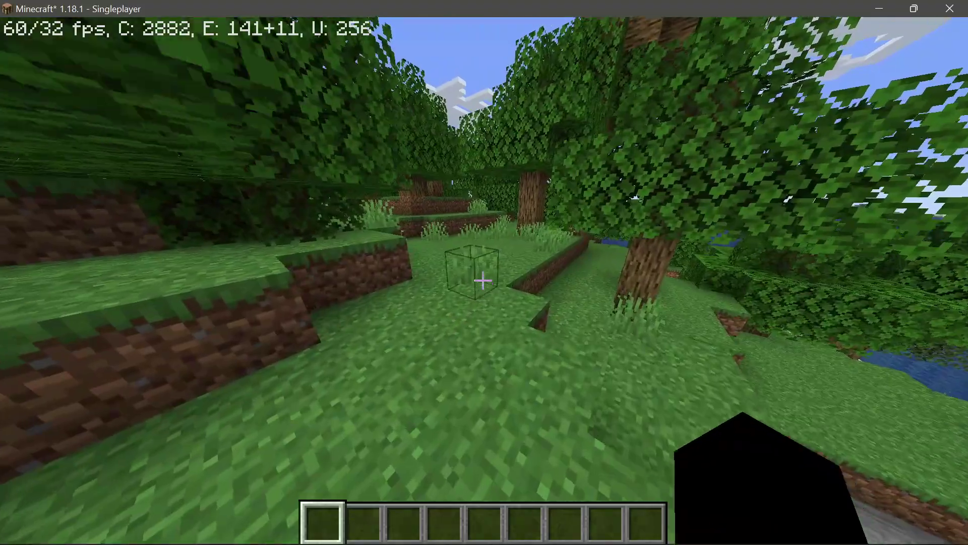
pyautogui.press('w')
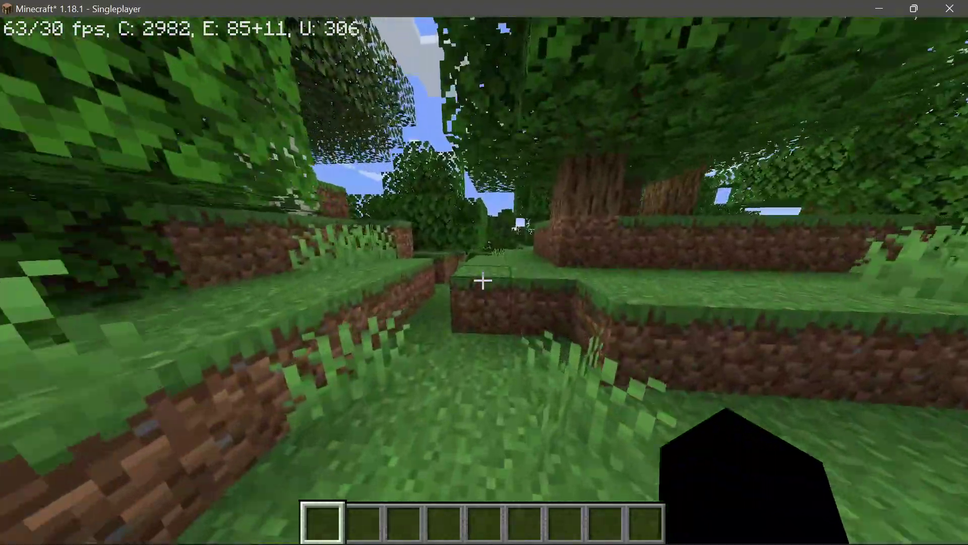
pyautogui.press('Escape')
# Step: Go from the Game Menu to Options > Video Settings > Performance
pyautogui.click(413, 371)
pyautogui.click(320, 255)
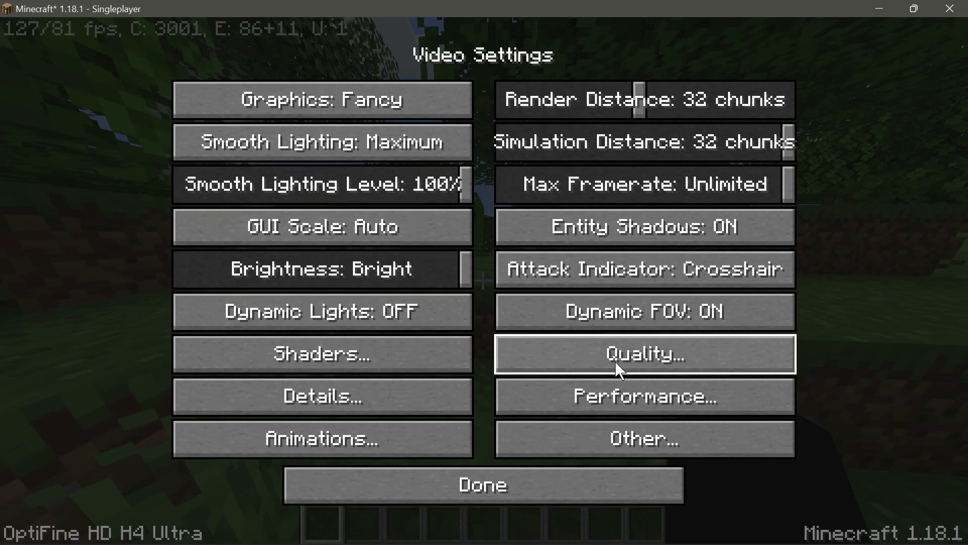
pyautogui.click(614, 400)
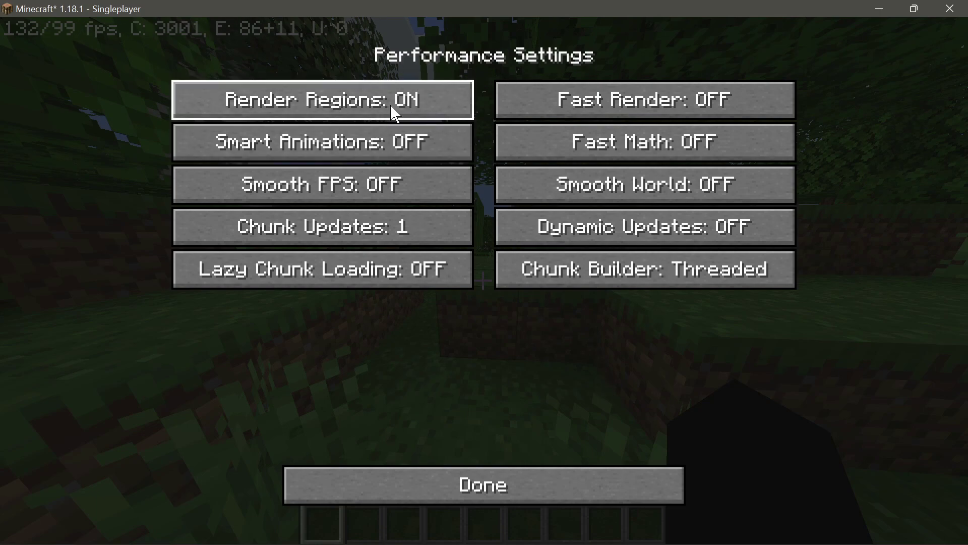
# Step: Switch Fast Render and Fast Math to ON
pyautogui.moveTo(391, 106)
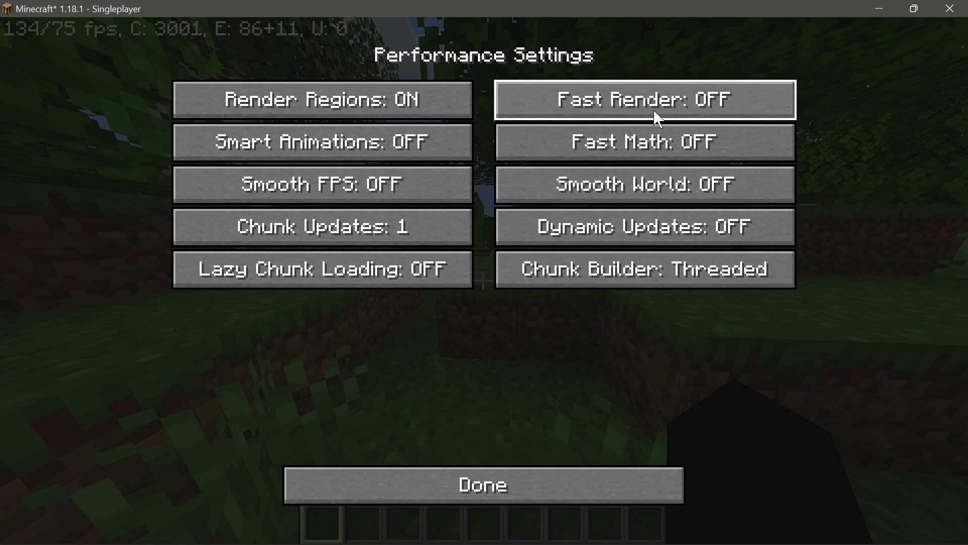
pyautogui.moveTo(658, 119)
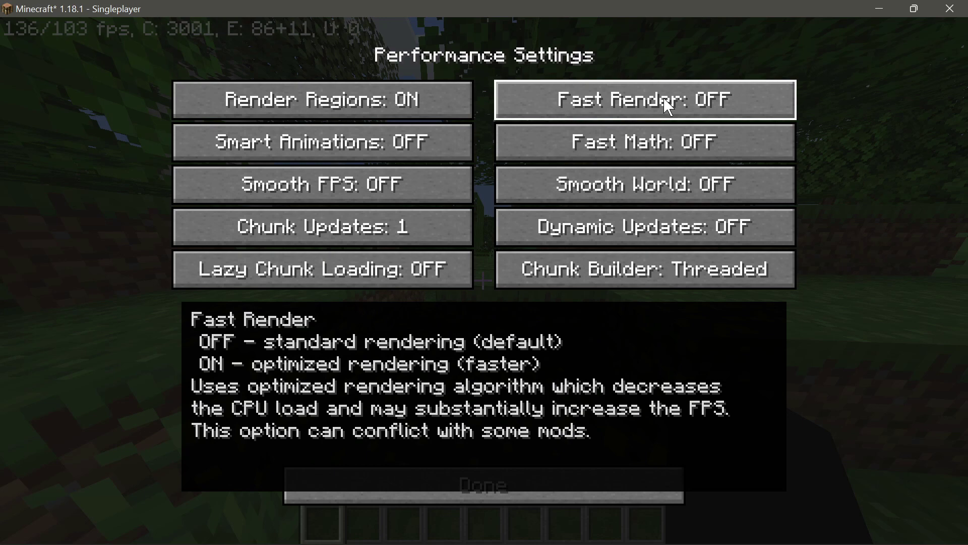
pyautogui.click(666, 101)
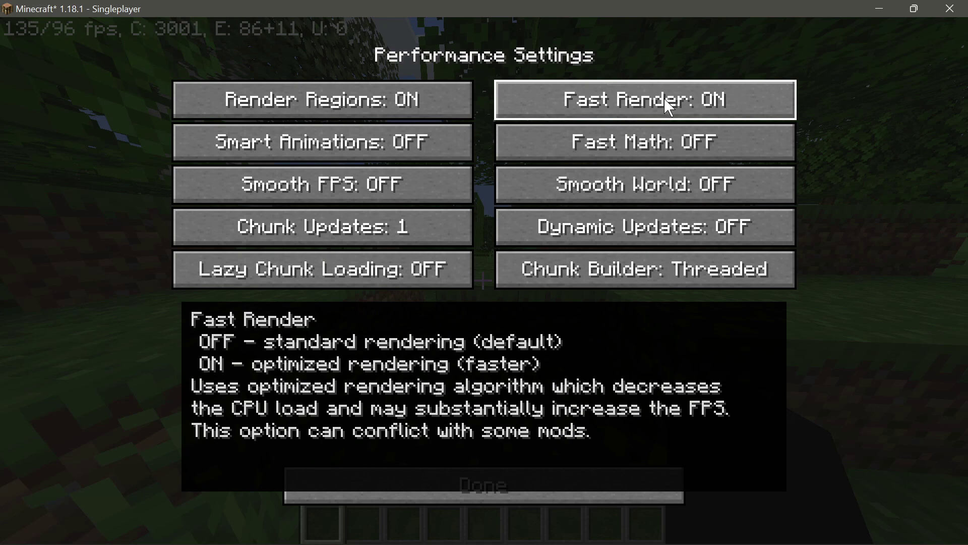
pyautogui.moveTo(675, 155)
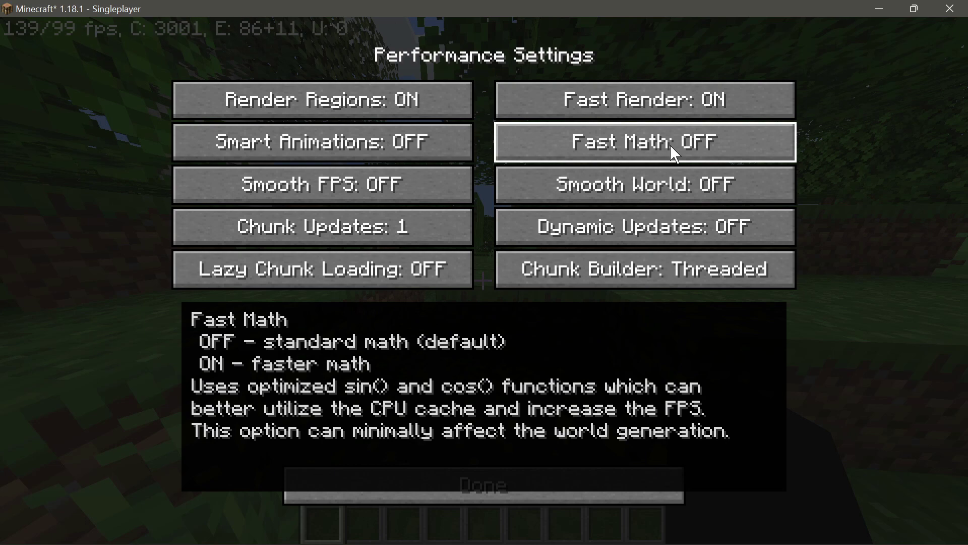
pyautogui.click(681, 143)
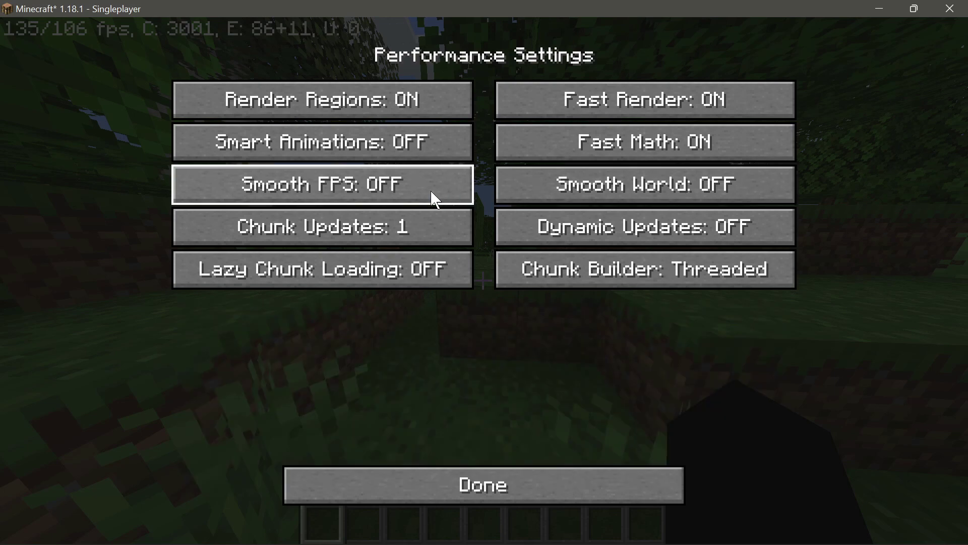
# Step: Switch Dynamic Updates, Lazy Chunk Loading and Smart Animations to ON in Performance Settings
pyautogui.moveTo(406, 191)
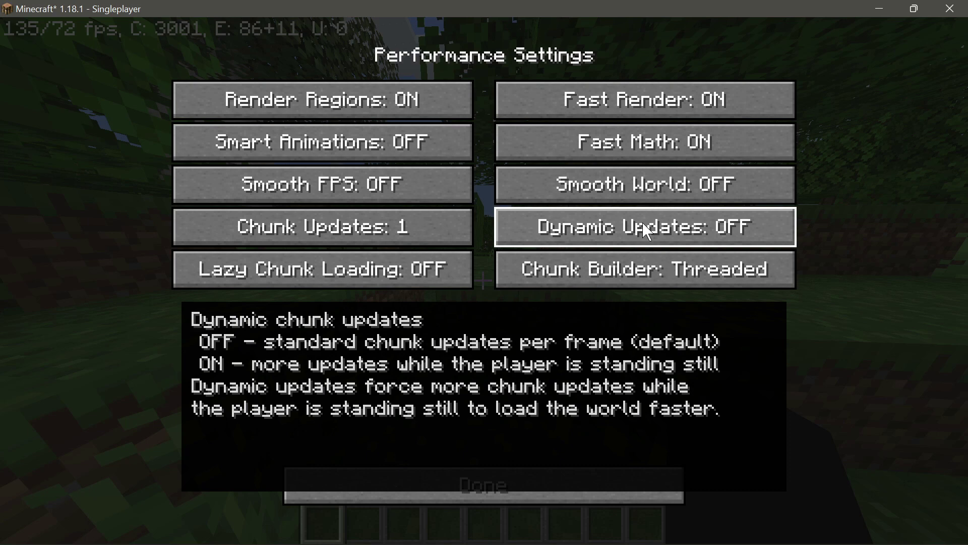
pyautogui.click(649, 232)
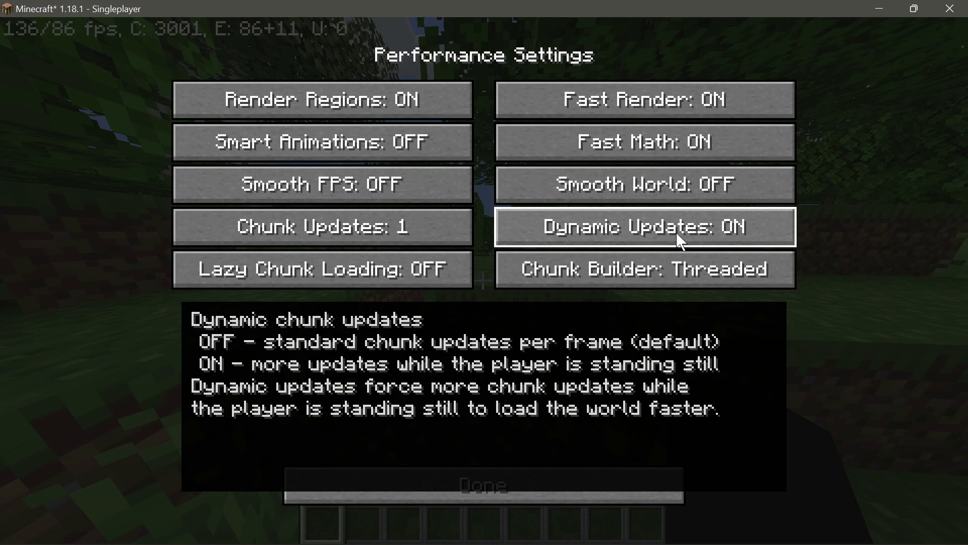
pyautogui.moveTo(341, 286)
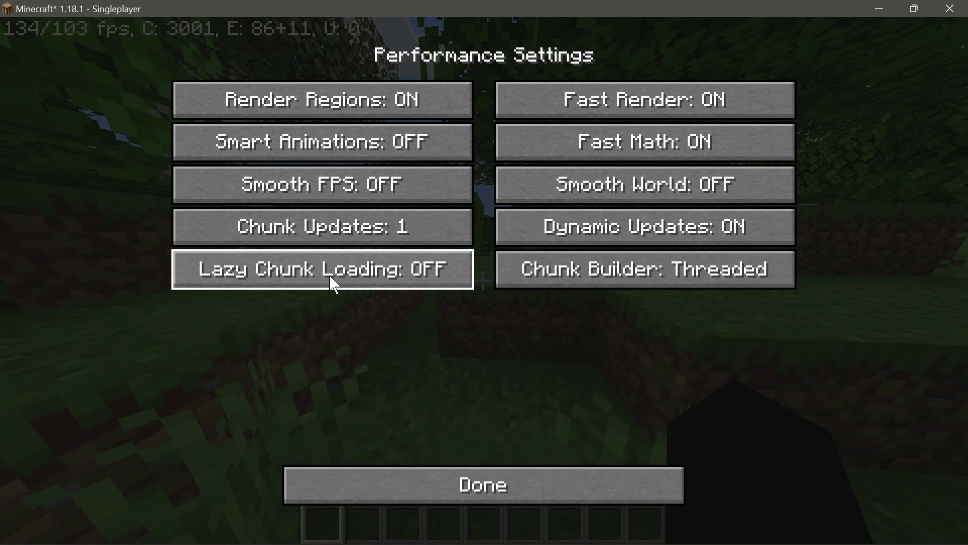
pyautogui.click(333, 282)
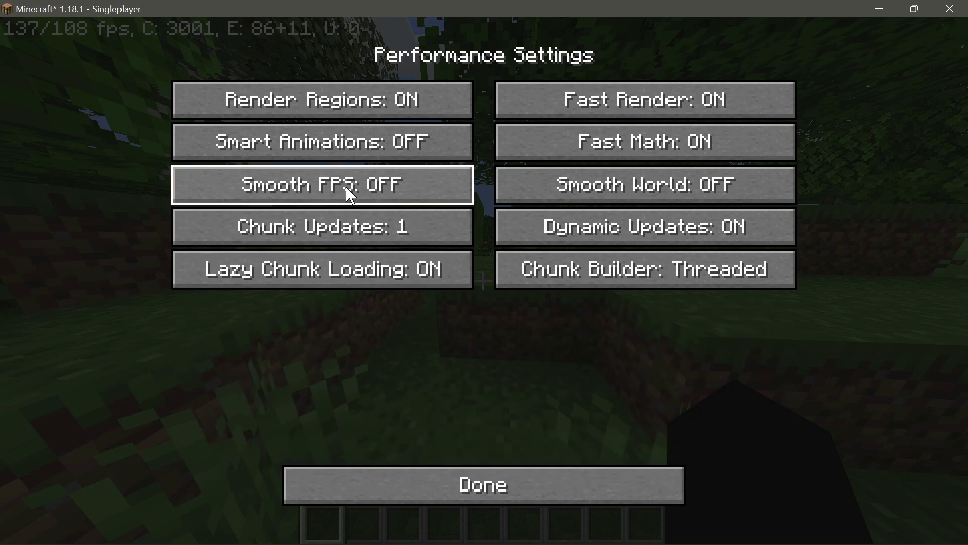
pyautogui.moveTo(317, 159)
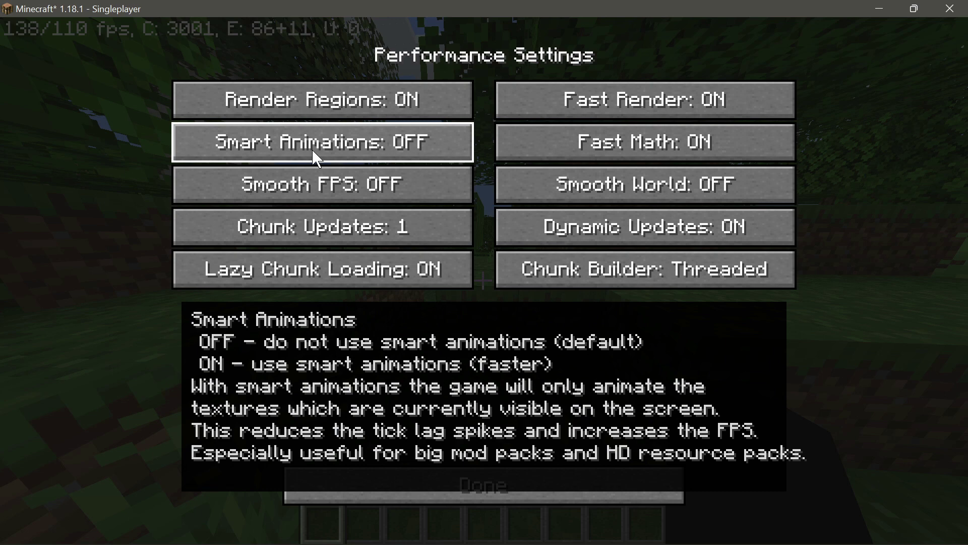
pyautogui.click(319, 157)
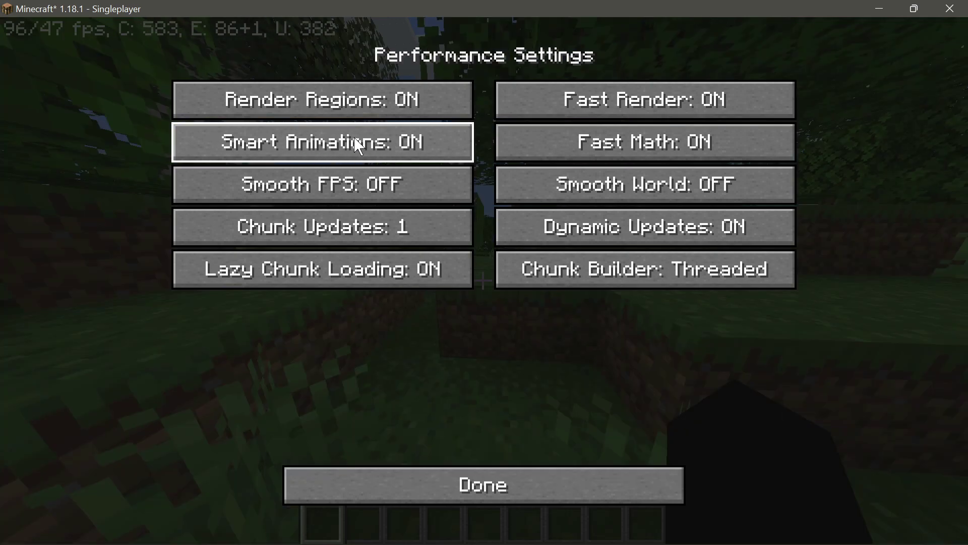
pyautogui.click(523, 487)
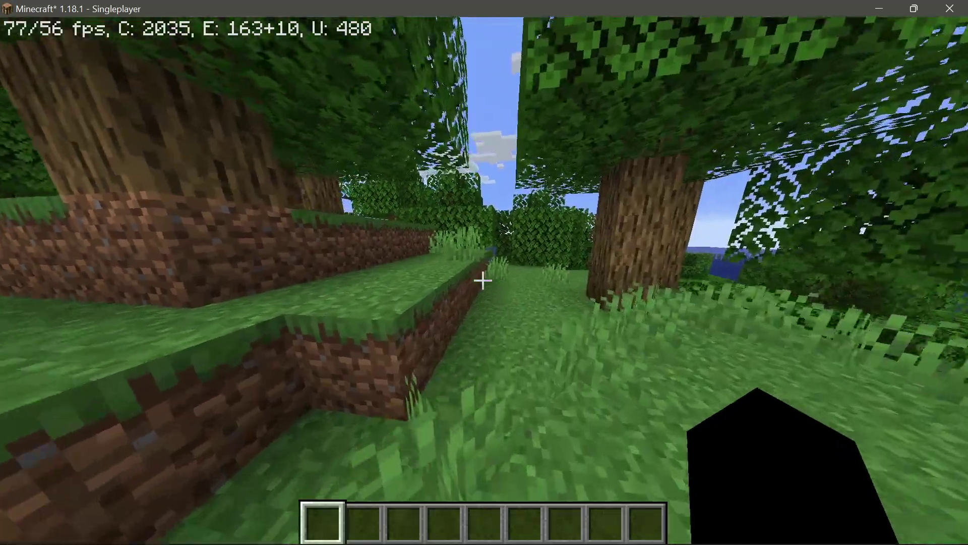
pyautogui.press('w')
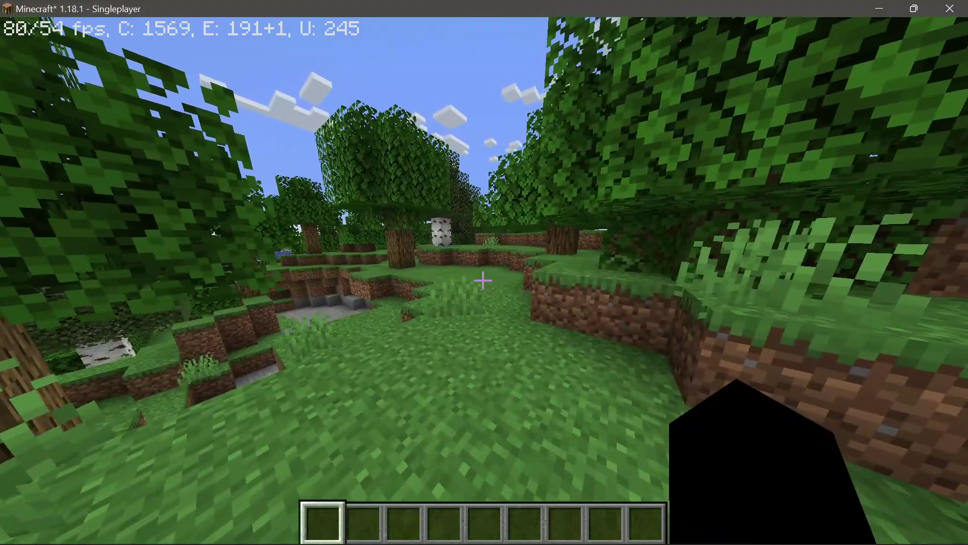
pyautogui.press('Escape')
pyautogui.click(422, 351)
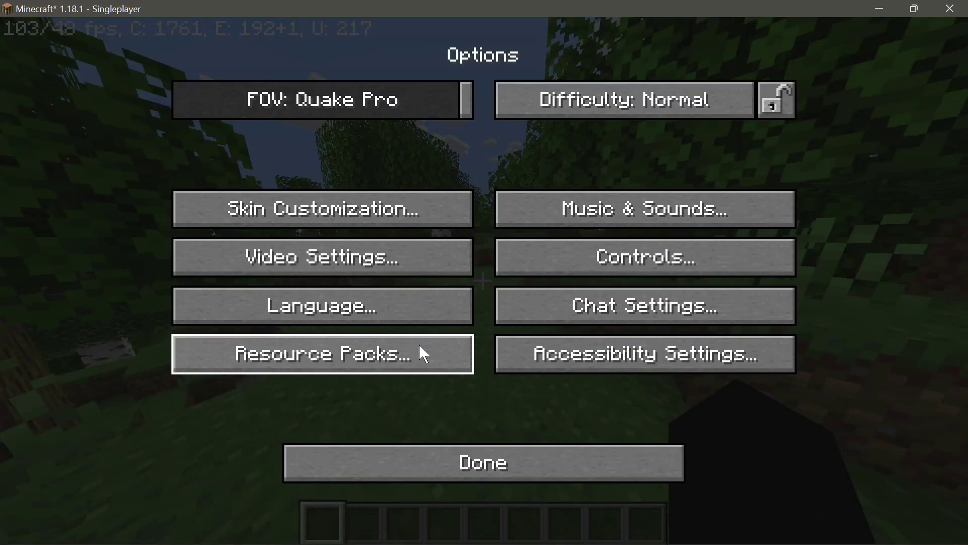
pyautogui.click(419, 258)
pyautogui.click(609, 395)
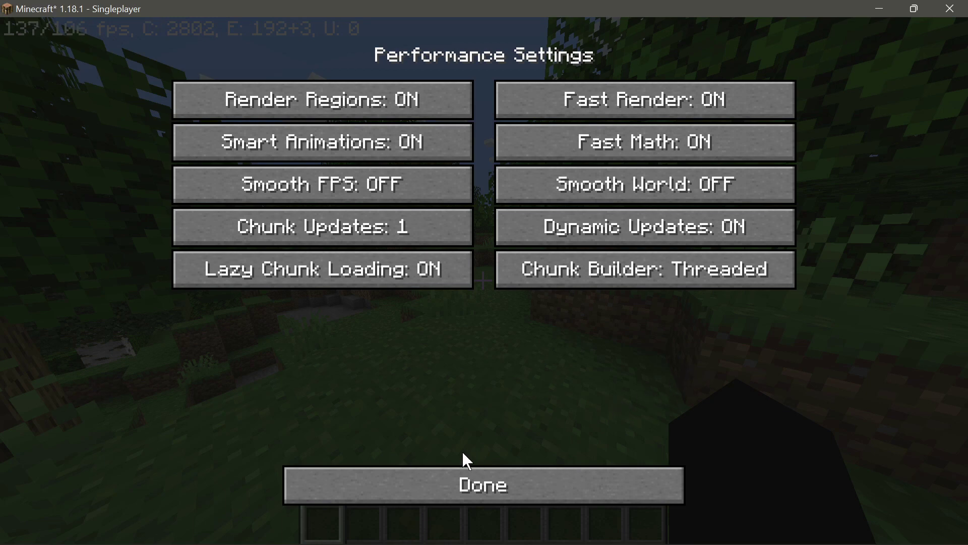
pyautogui.click(459, 478)
pyautogui.click(510, 473)
pyautogui.press('w')
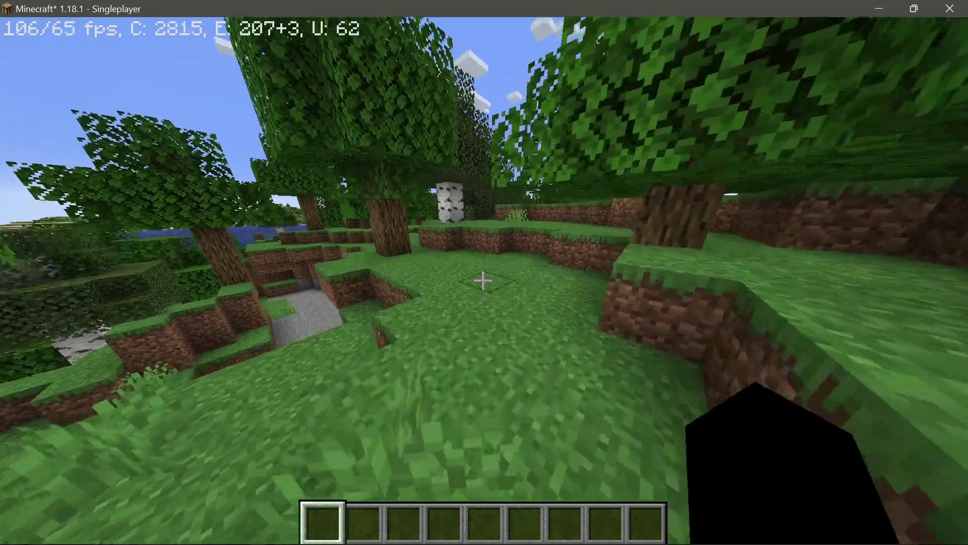
pyautogui.press('w')
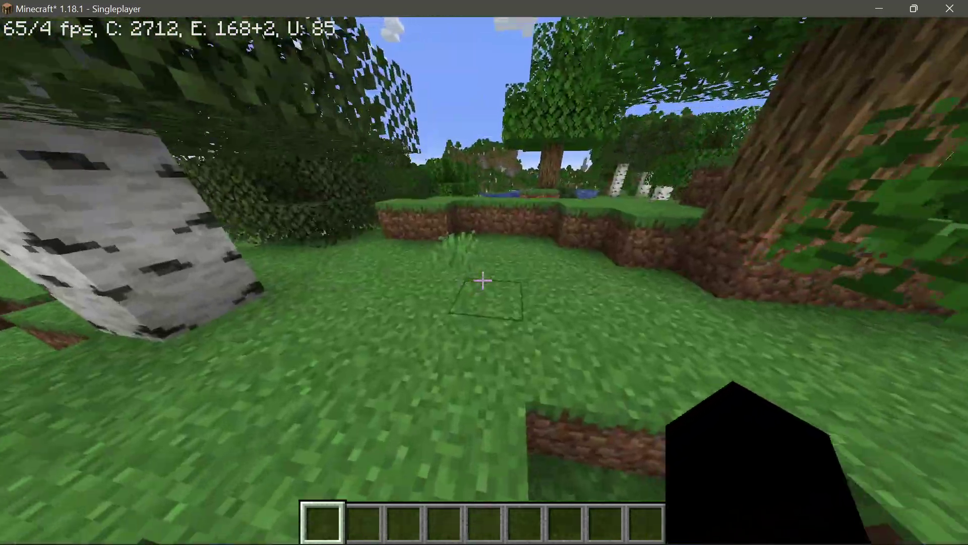
pyautogui.press('w')
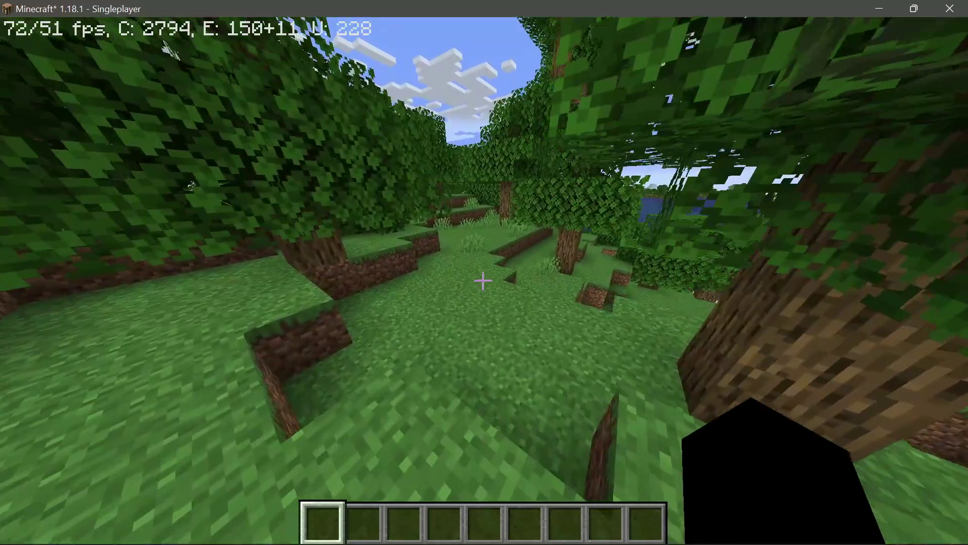
pyautogui.press('w')
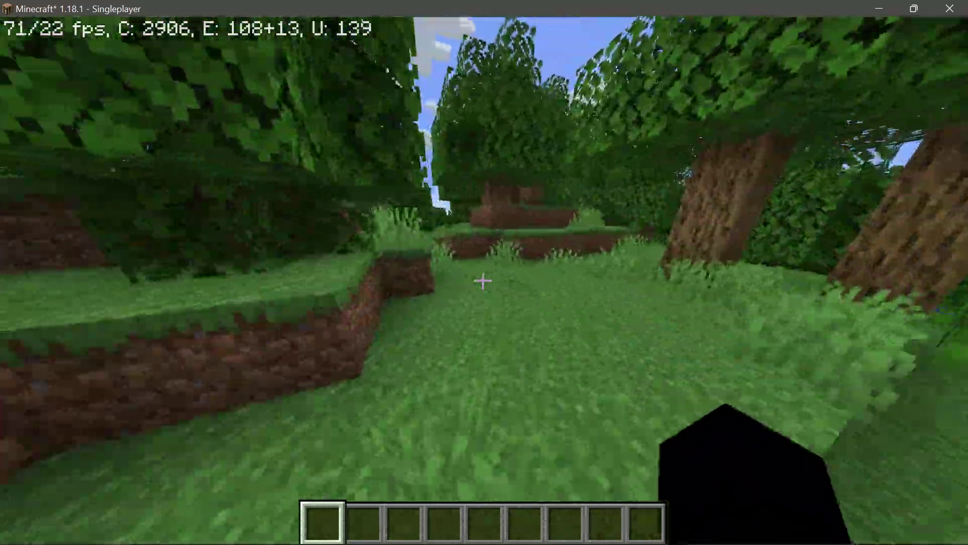
pyautogui.press('w')
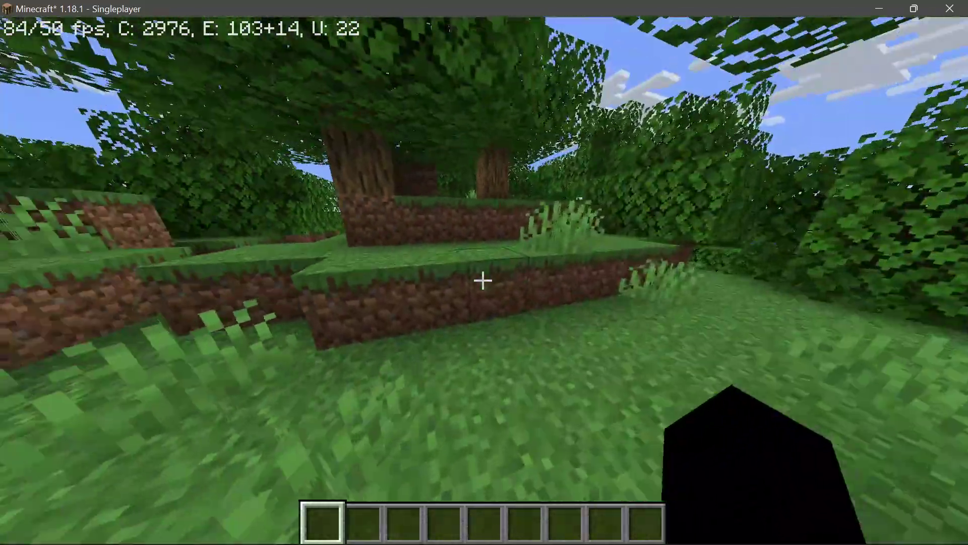
pyautogui.press('w')
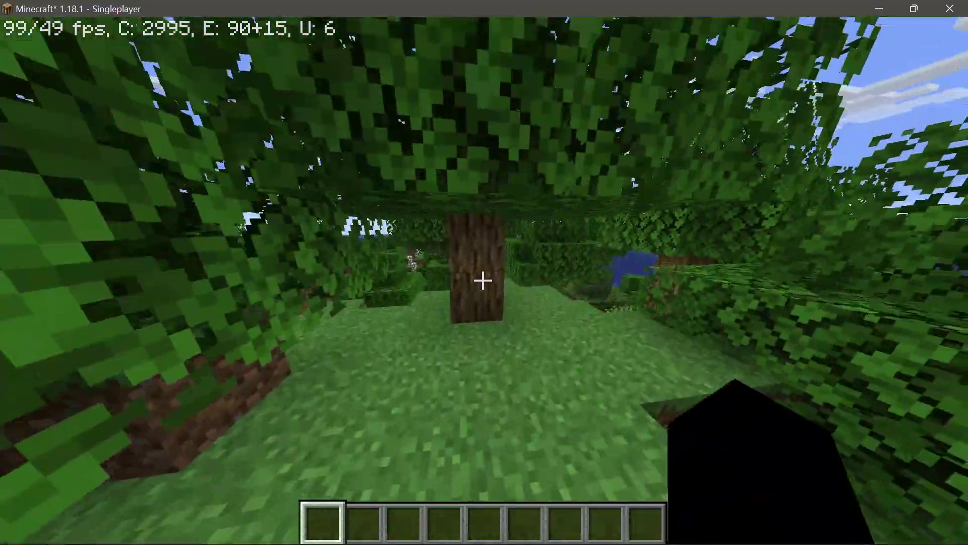
pyautogui.press('w')
pyautogui.press('w')
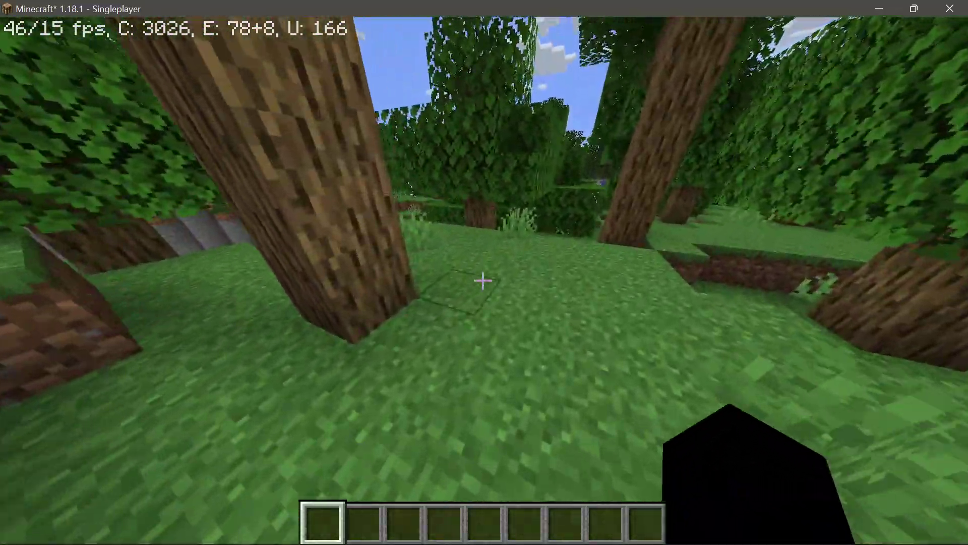
pyautogui.press('w')
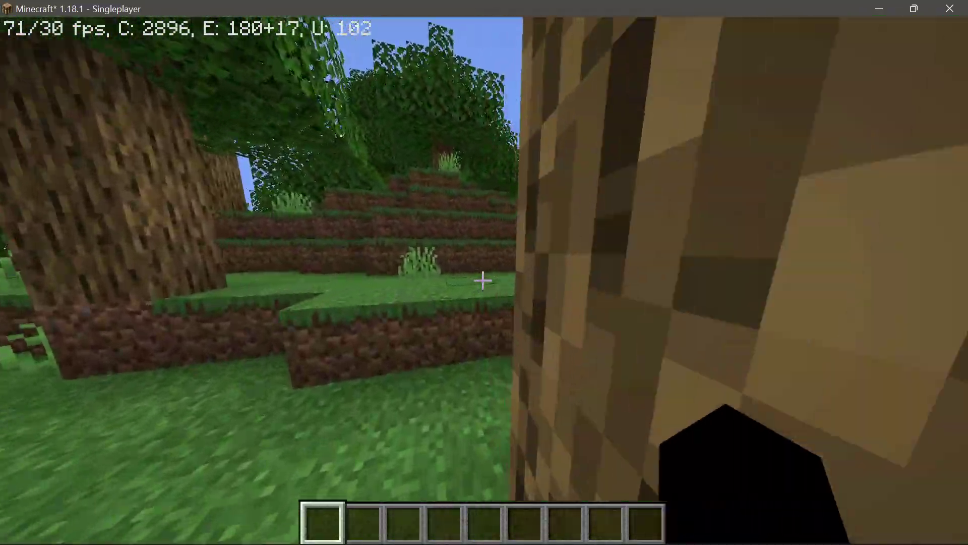
pyautogui.press('w')
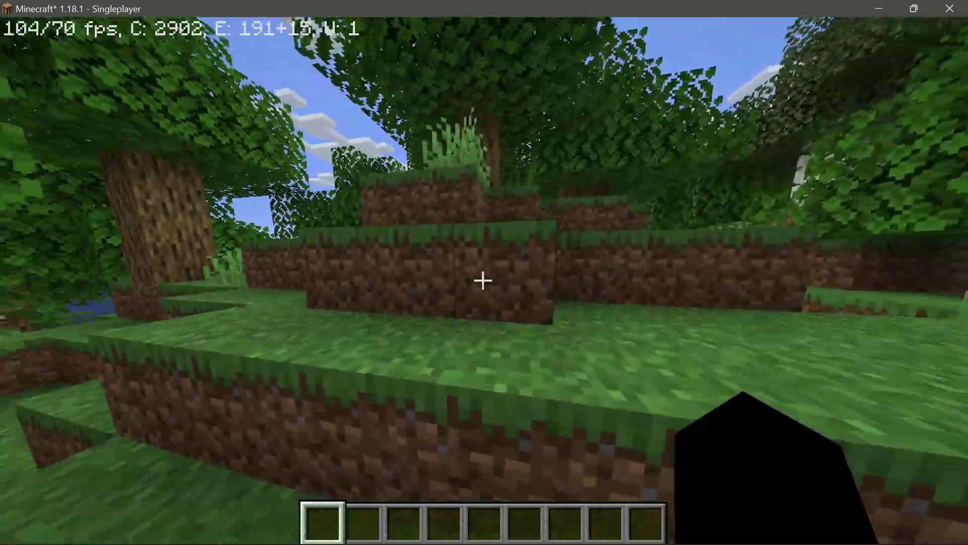
pyautogui.press('w')
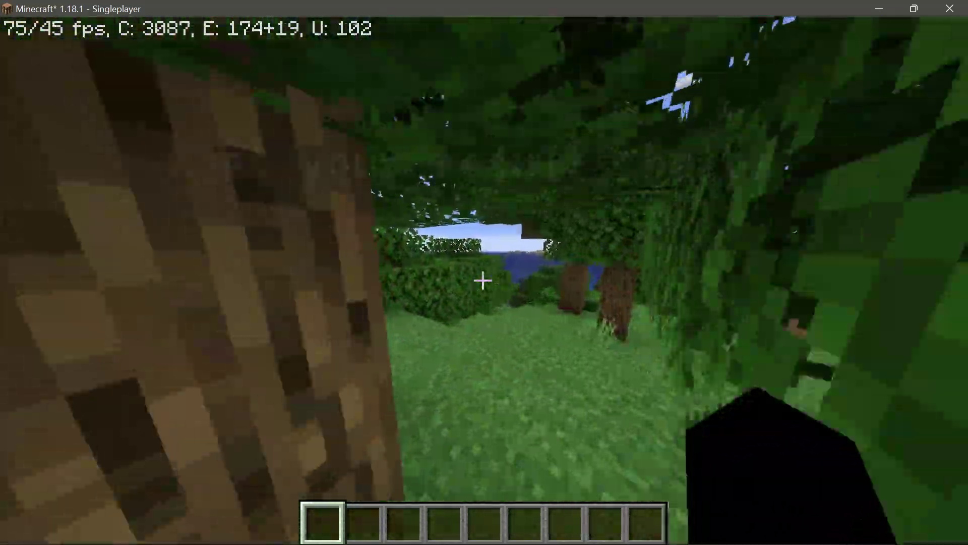
pyautogui.press('w')
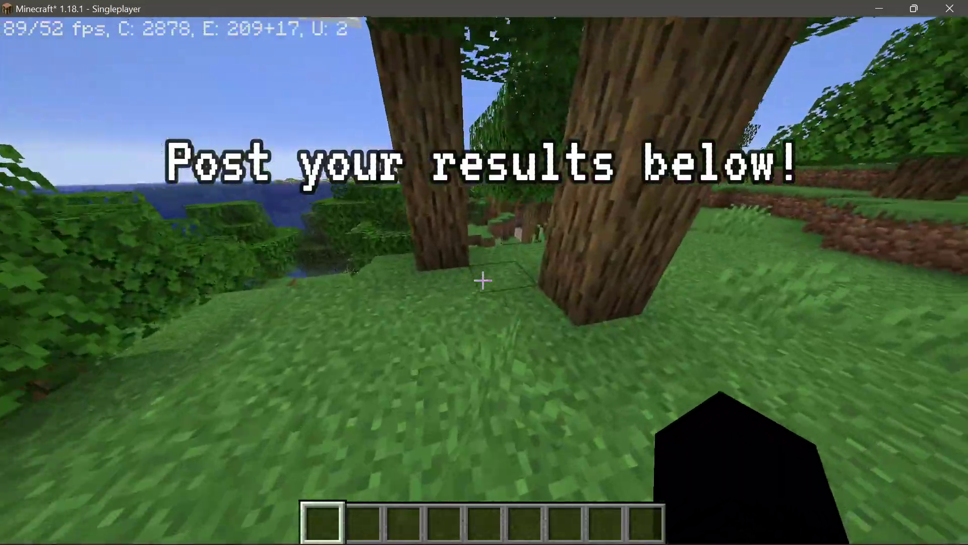
# Step: Move toward the grassy terraces and switch to the front-facing third-person camera
pyautogui.press('w')
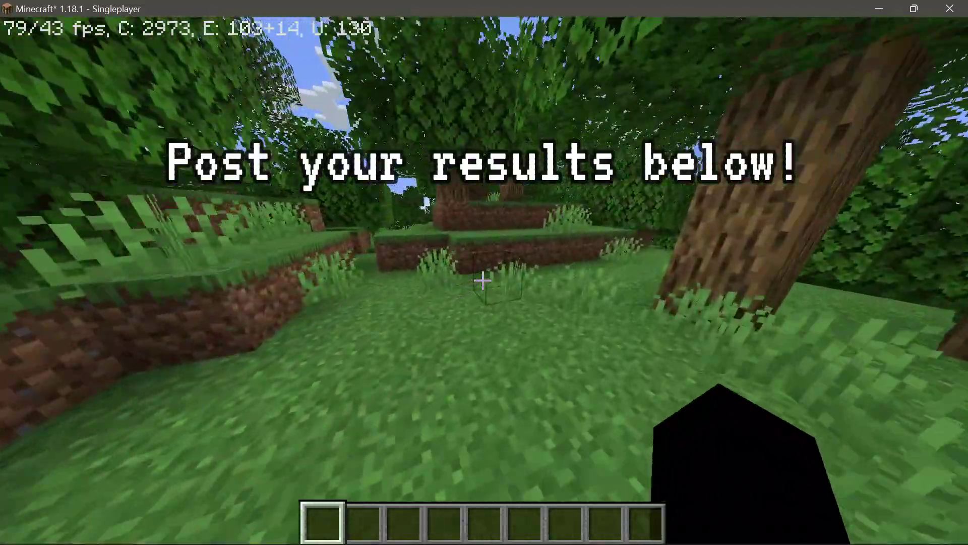
pyautogui.press('F5')
pyautogui.press('F5')
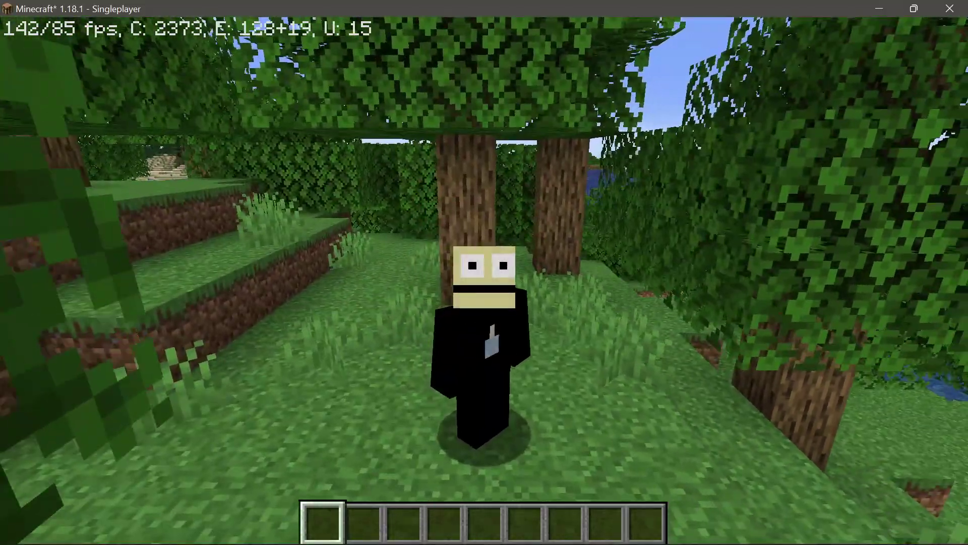